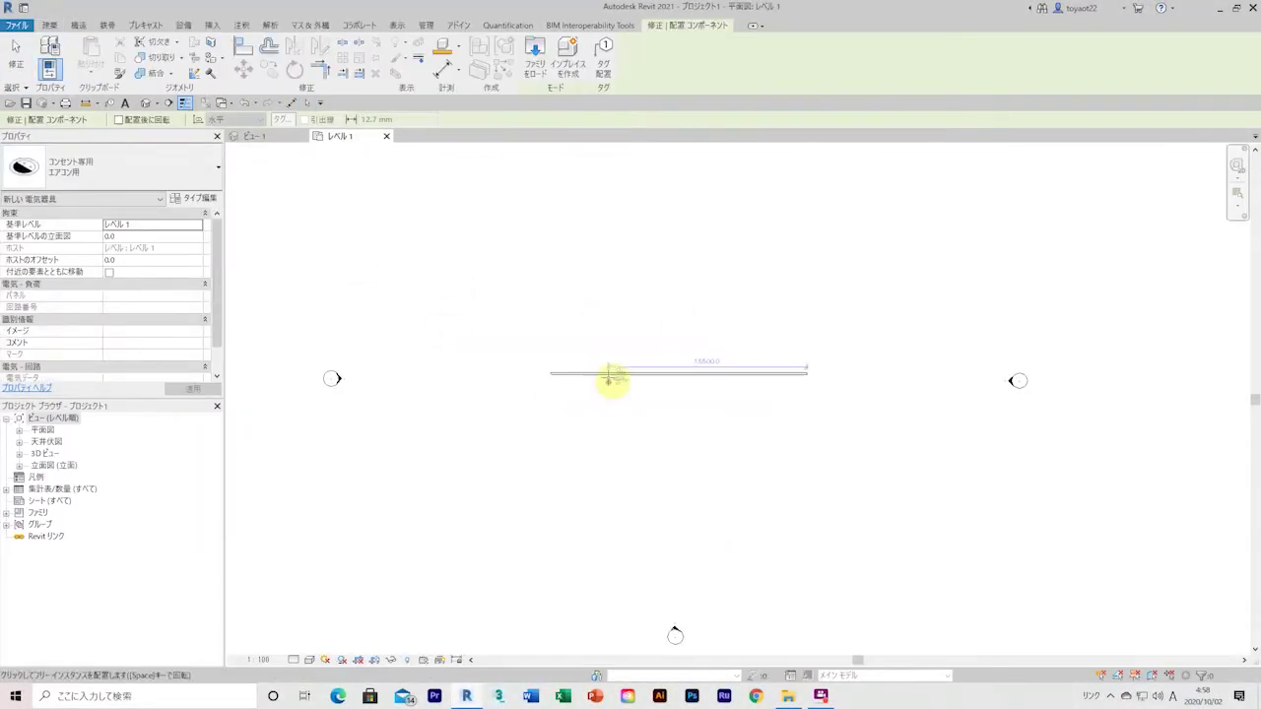
Place outlet components at three spots along the wall in the Level 1 plan
{"action": "left_click", "coordinate": [611, 356]}
{"action": "left_click", "coordinate": [675, 357]}
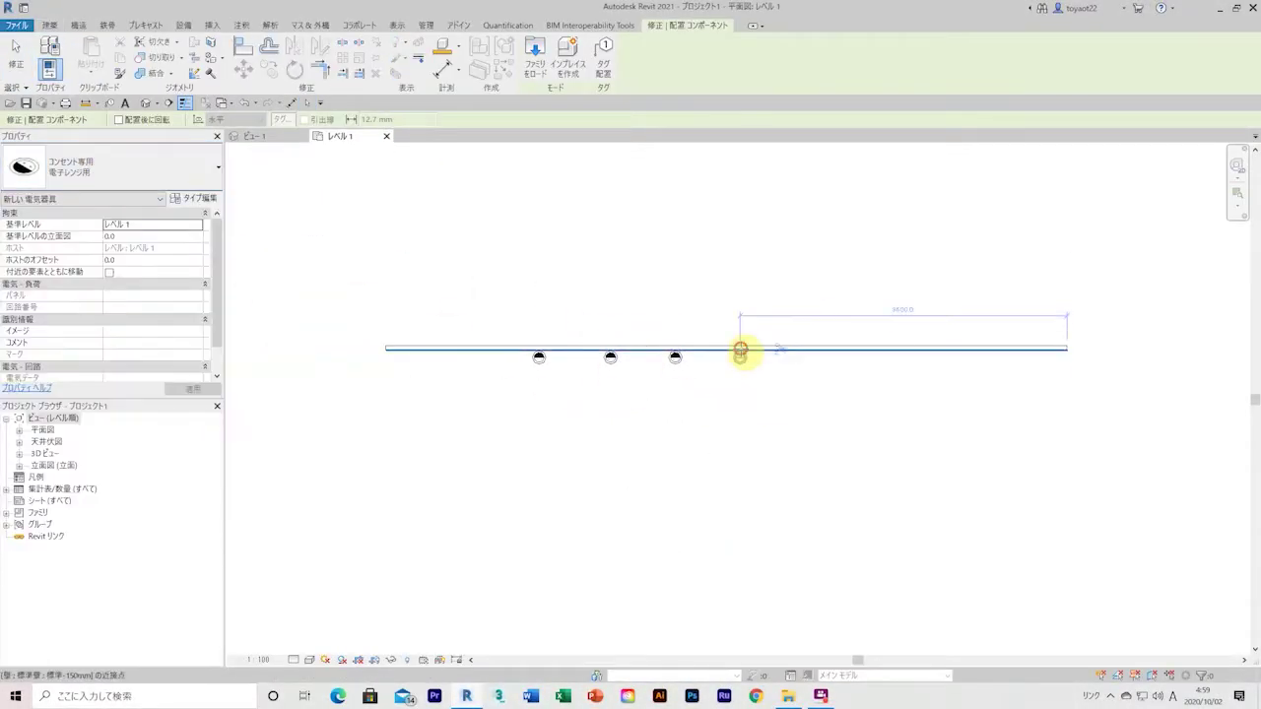
{"action": "left_click", "coordinate": [738, 356]}
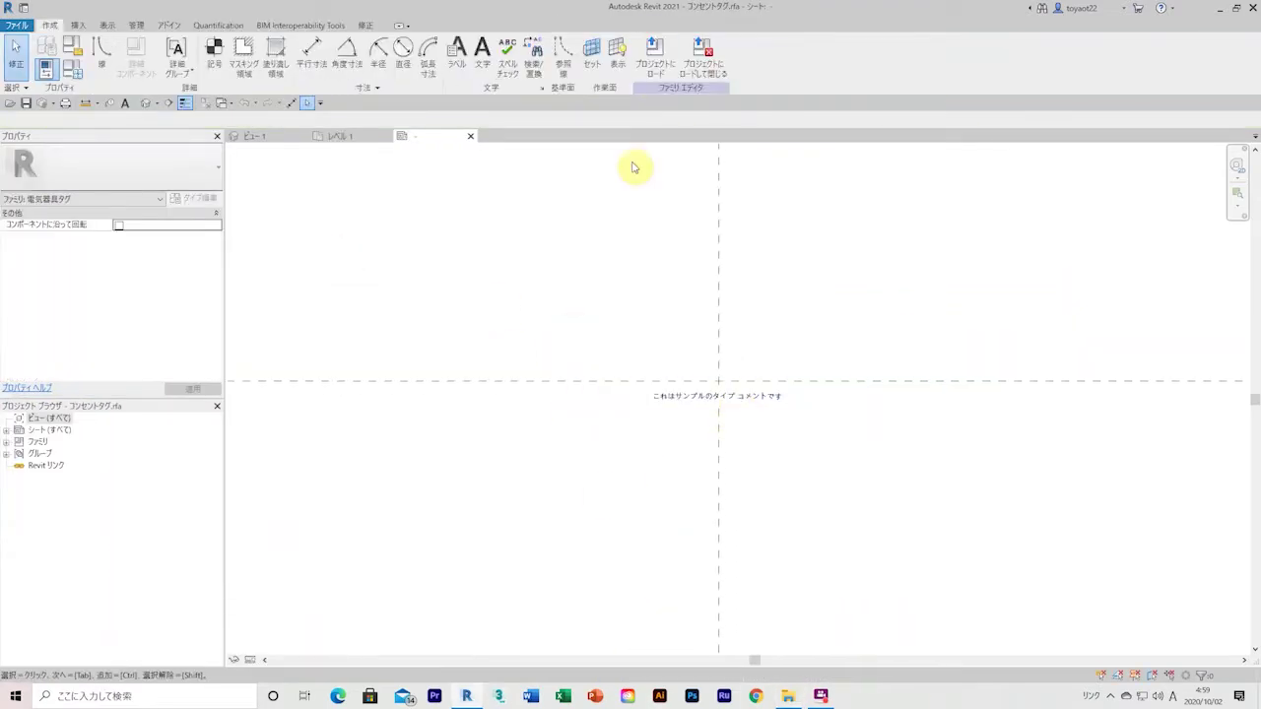
Load the コンセントタグ family into the project and tag all outlets with 電気器具タグ
{"action": "left_click", "coordinate": [654, 56]}
{"action": "left_click", "coordinate": [585, 436]}
{"action": "left_click", "coordinate": [241, 25]}
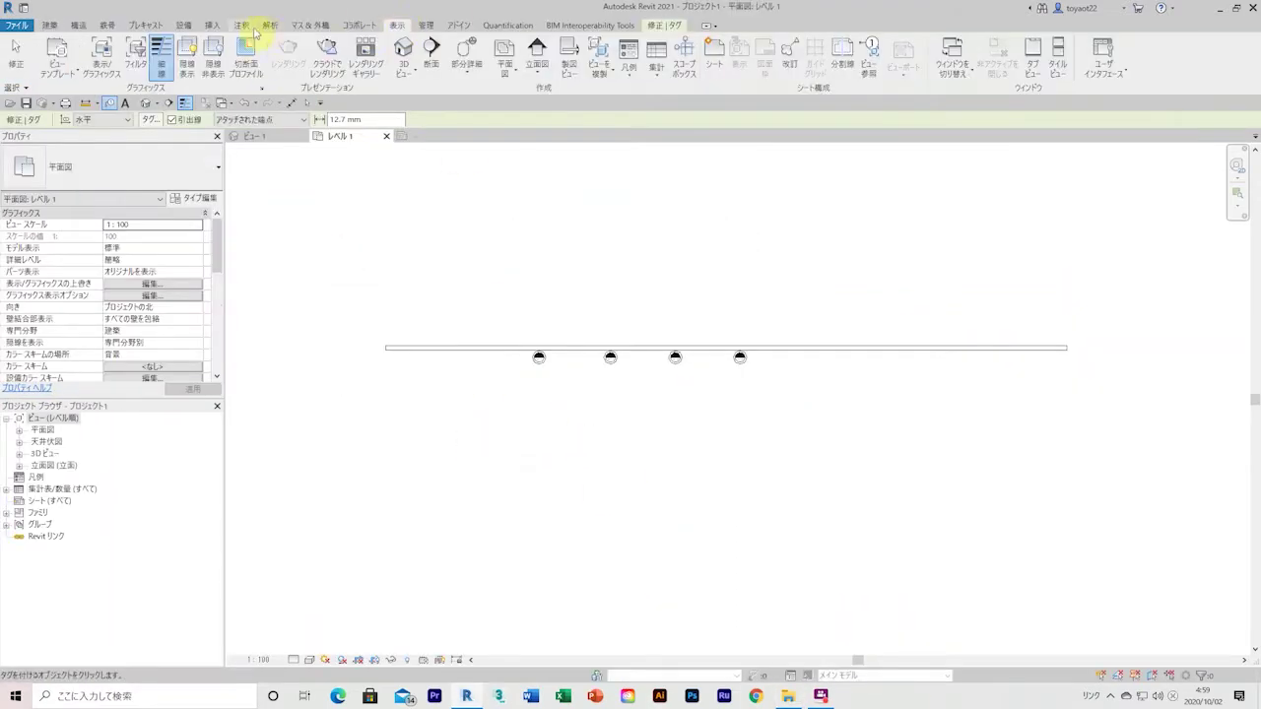
{"action": "left_click", "coordinate": [636, 61]}
{"action": "scroll", "coordinate": [491, 399], "scroll_direction": "down", "scroll_amount": 1}
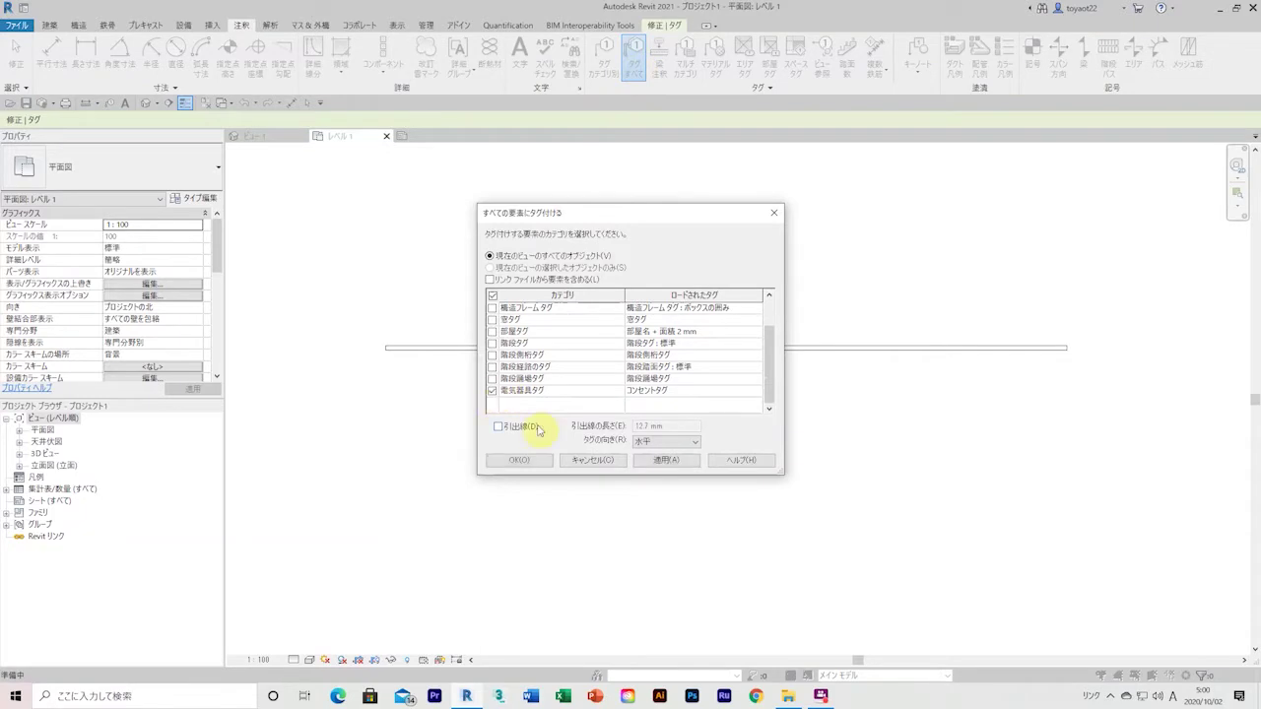
{"action": "left_click", "coordinate": [520, 460]}
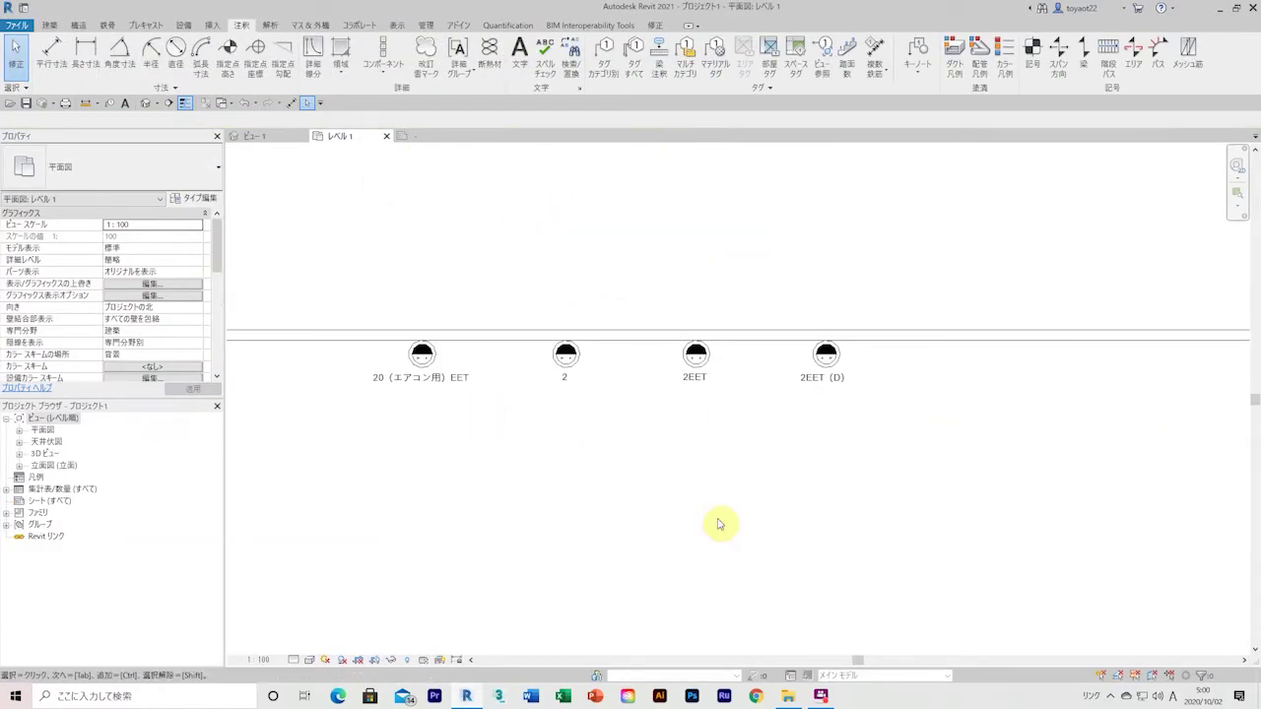
{"action": "scroll", "coordinate": [719, 489], "scroll_direction": "down", "scroll_amount": 2}
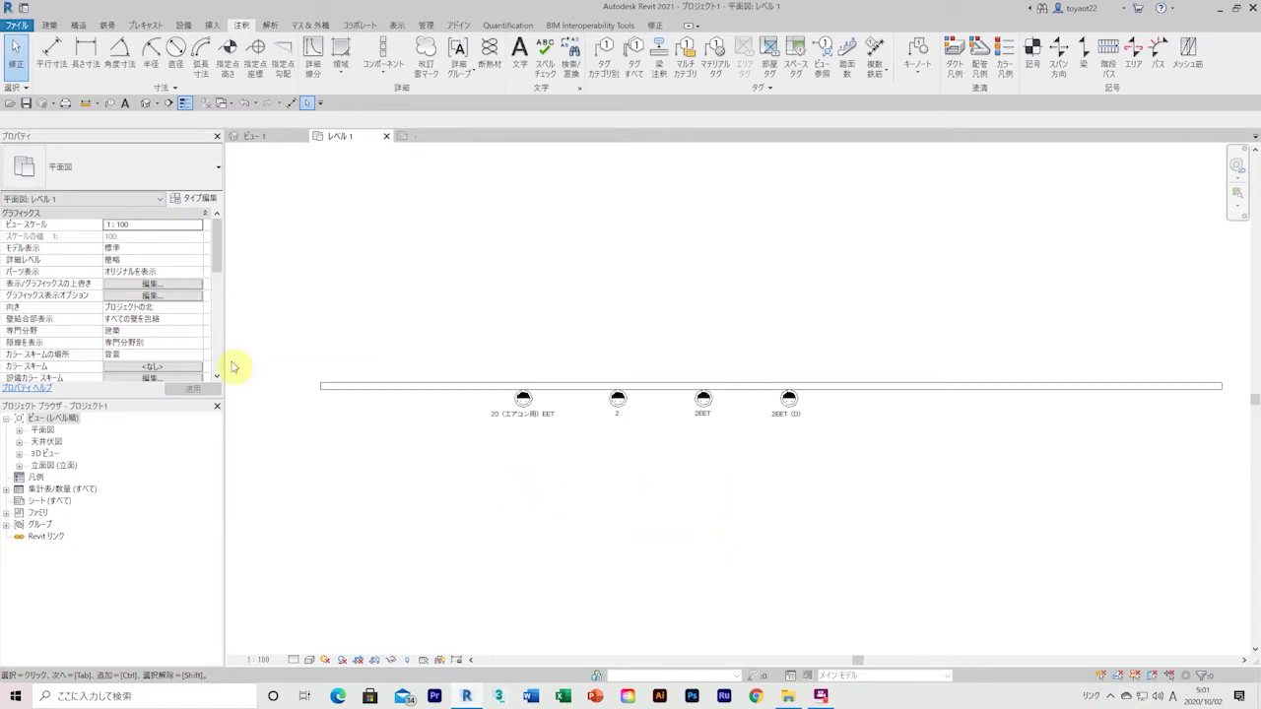
Open the 3D view and create a new view filter named コメント表示
{"action": "left_click", "coordinate": [19, 454]}
{"action": "double_click", "coordinate": [52, 465]}
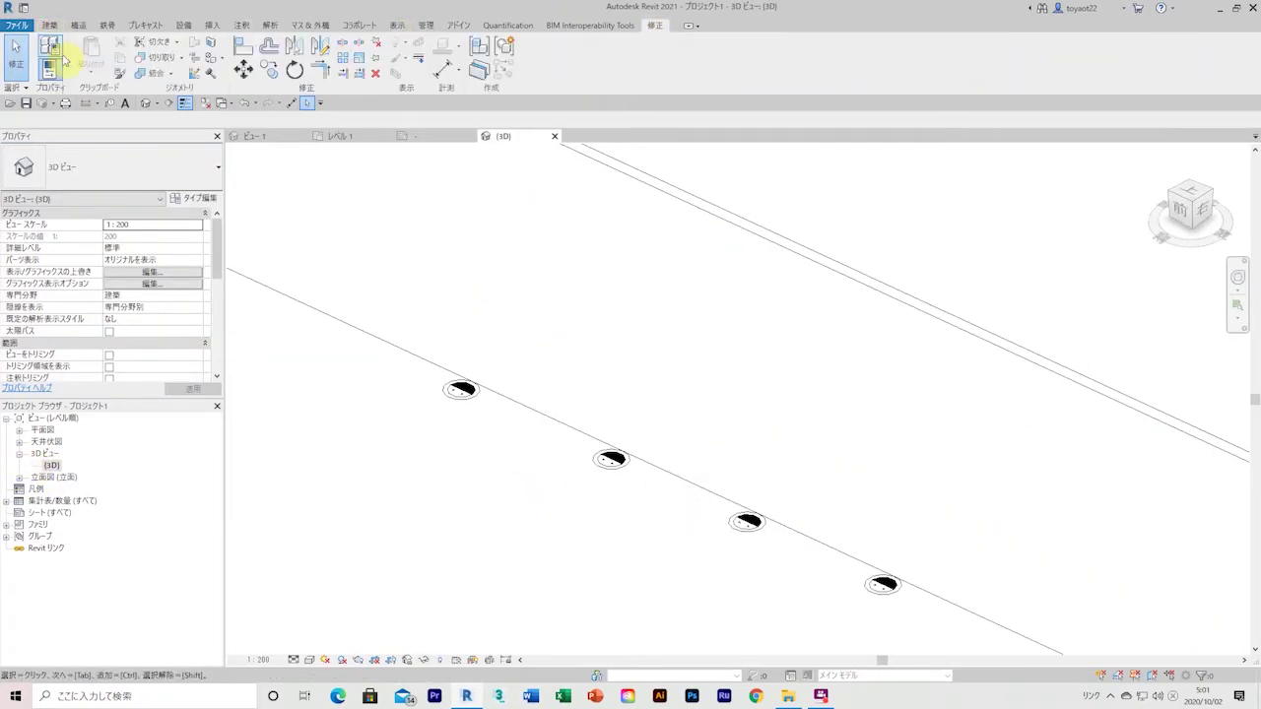
{"action": "left_click", "coordinate": [396, 24]}
{"action": "left_click", "coordinate": [103, 61]}
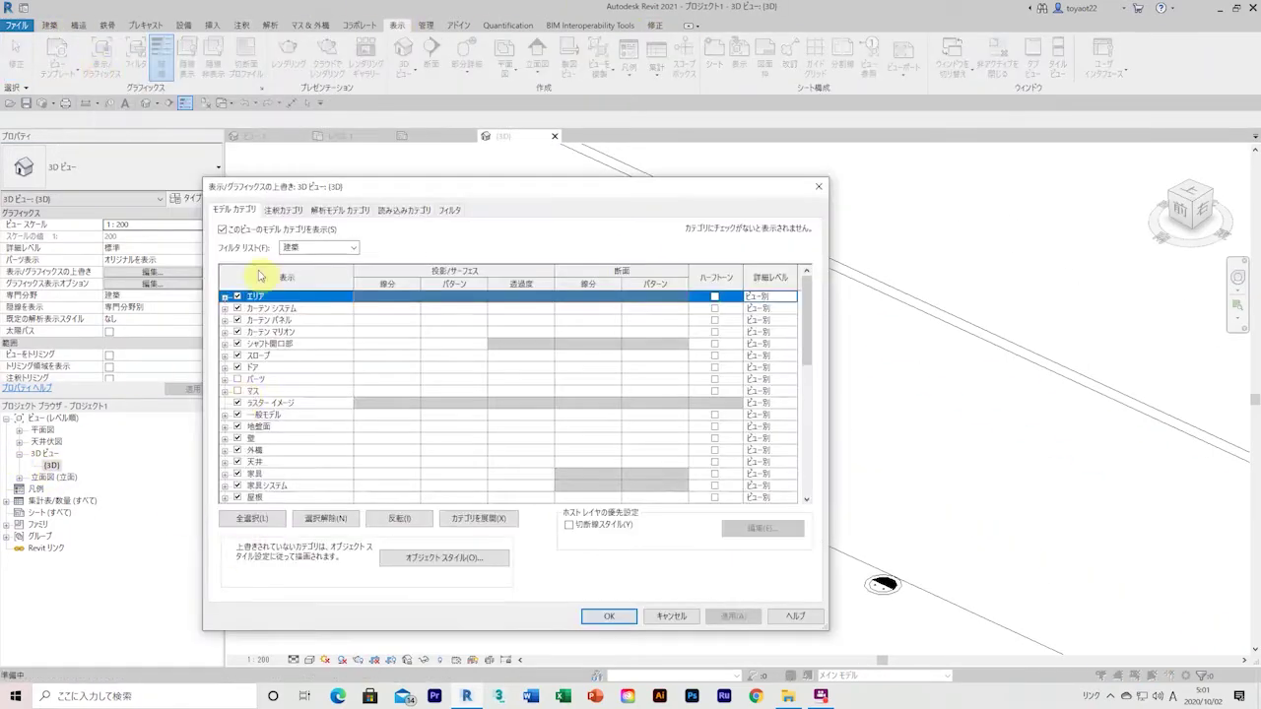
{"action": "left_click", "coordinate": [448, 542]}
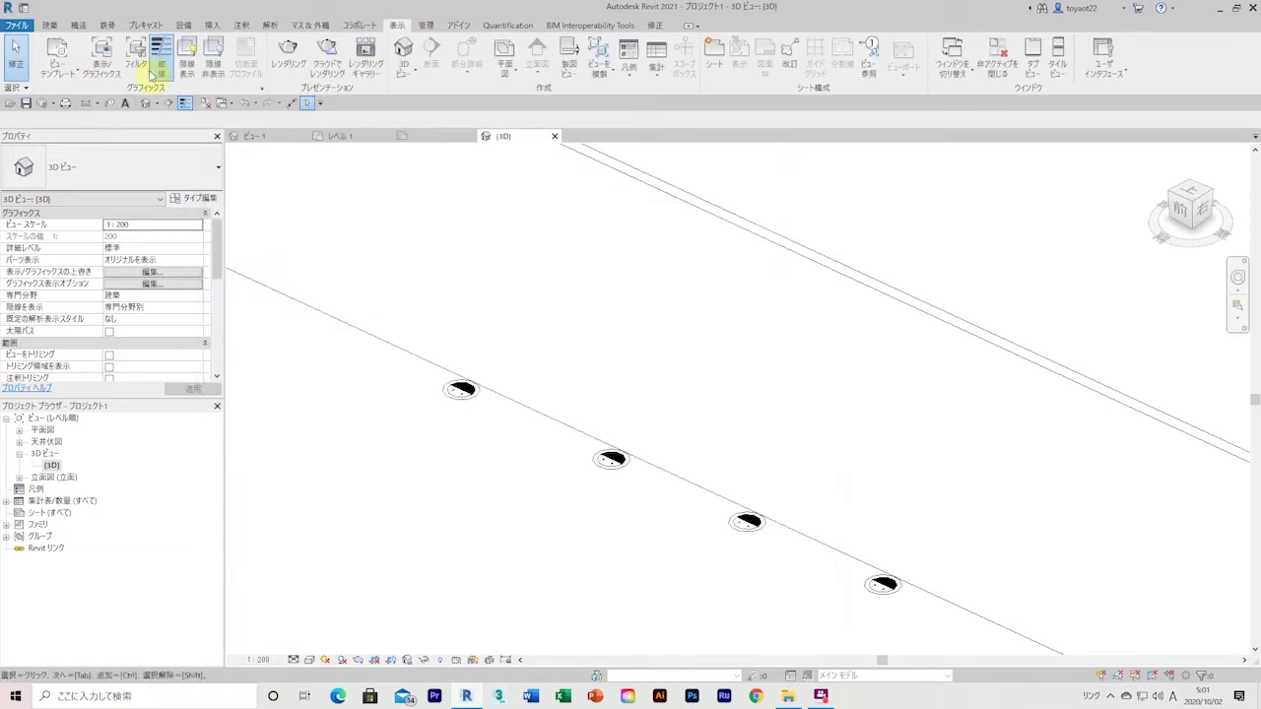
{"action": "left_click", "coordinate": [267, 423]}
{"action": "type", "text": "コメント表示"}
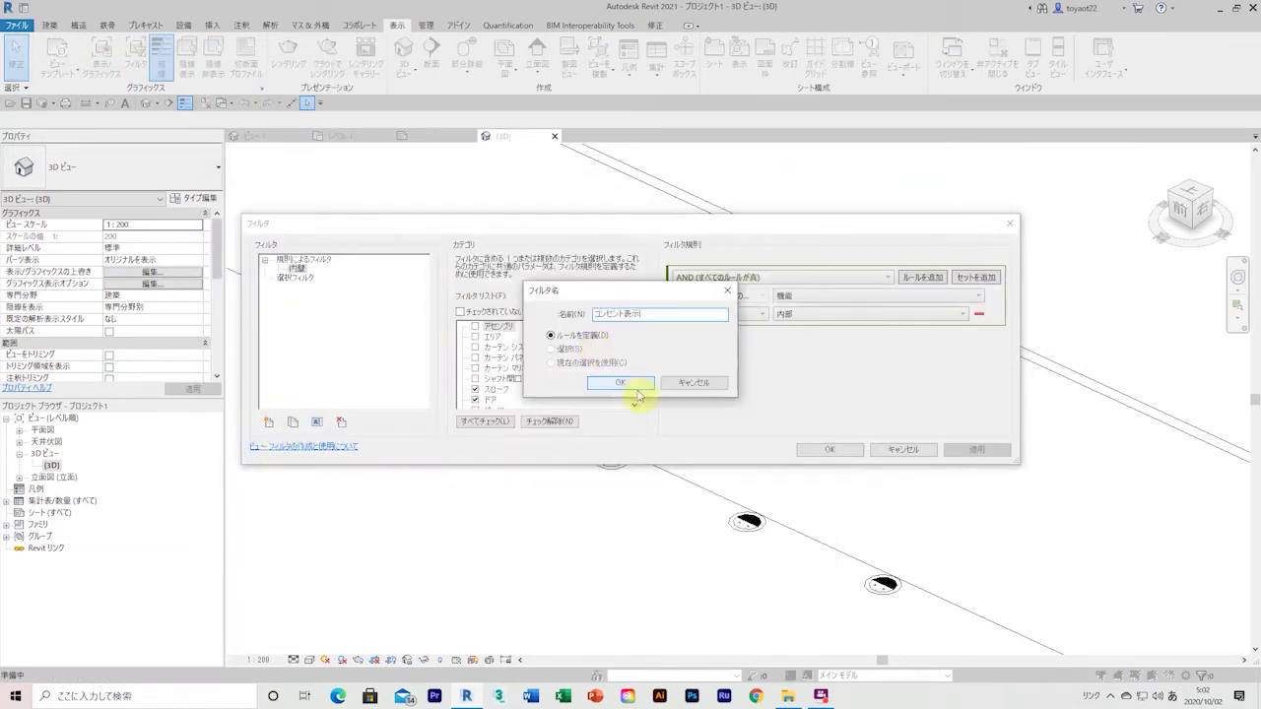
{"action": "left_click", "coordinate": [634, 390]}
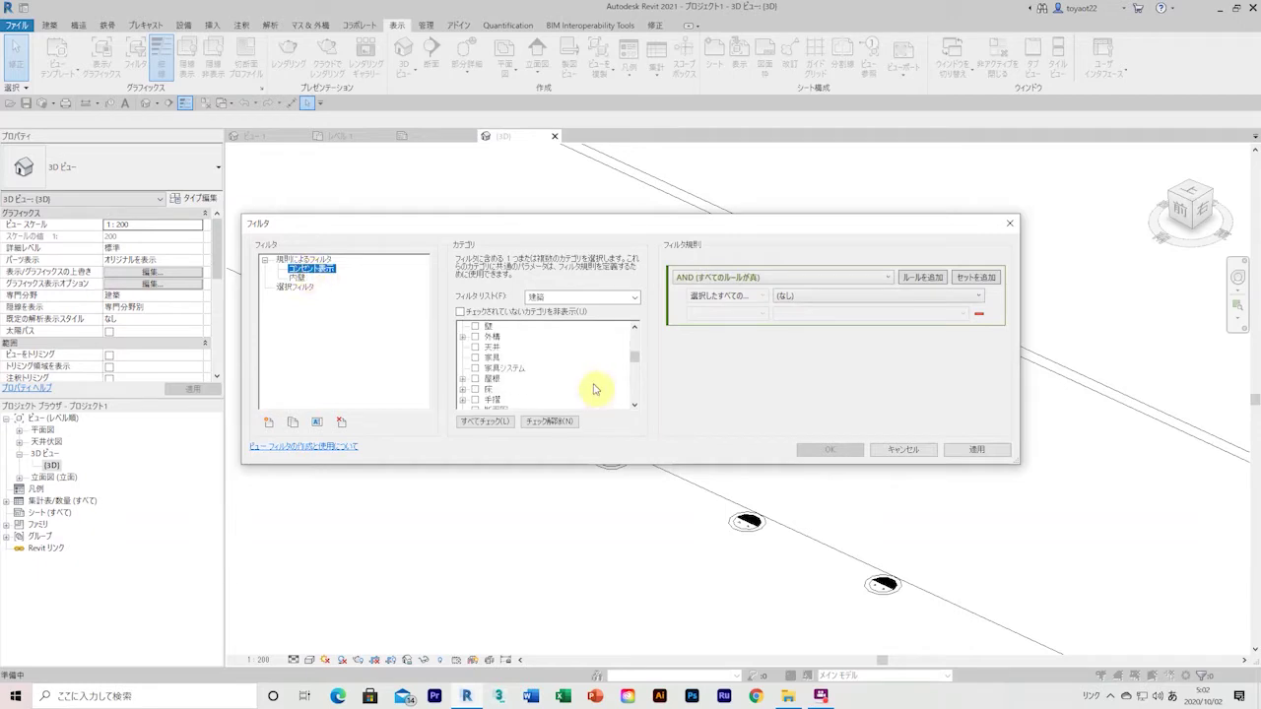
Limit the filter to the electrical 電気器具 category with a ファミリ名 rule
{"action": "scroll", "coordinate": [591, 389], "scroll_direction": "down", "scroll_amount": 1}
{"action": "left_click", "coordinate": [582, 297]}
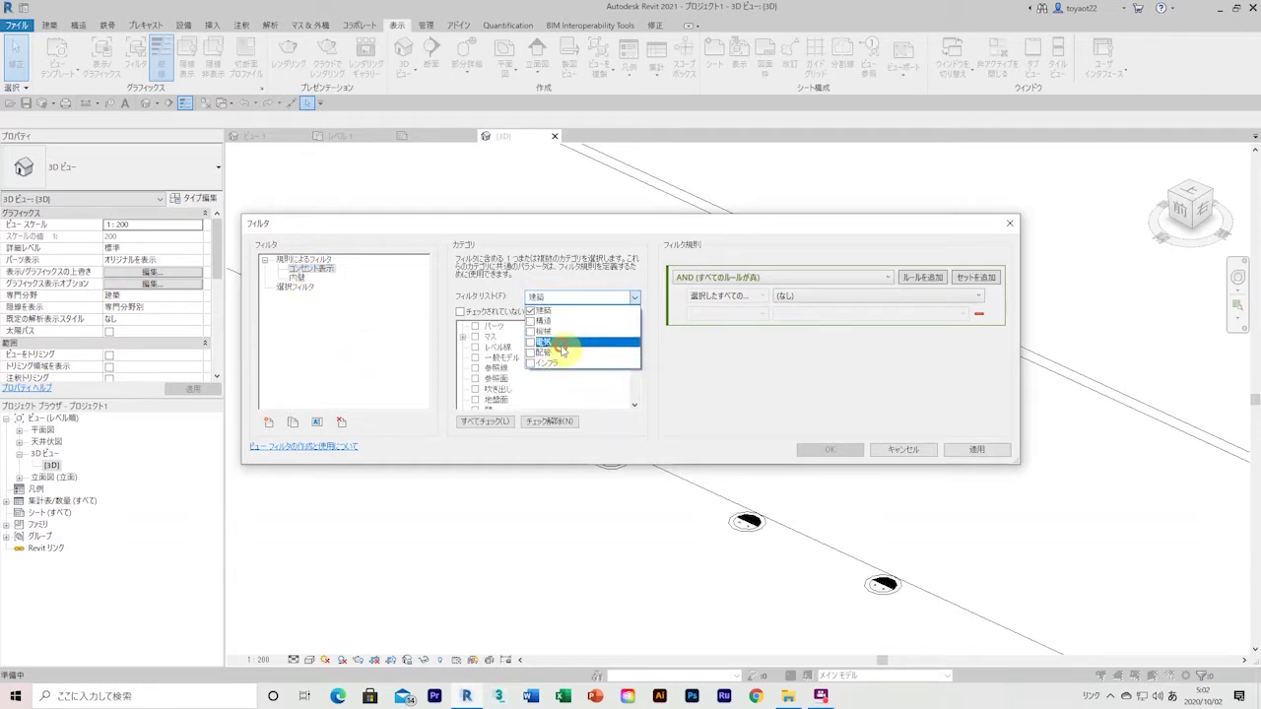
{"action": "left_click", "coordinate": [558, 344]}
{"action": "left_click", "coordinate": [674, 418]}
{"action": "scroll", "coordinate": [594, 393], "scroll_direction": "down", "scroll_amount": 2}
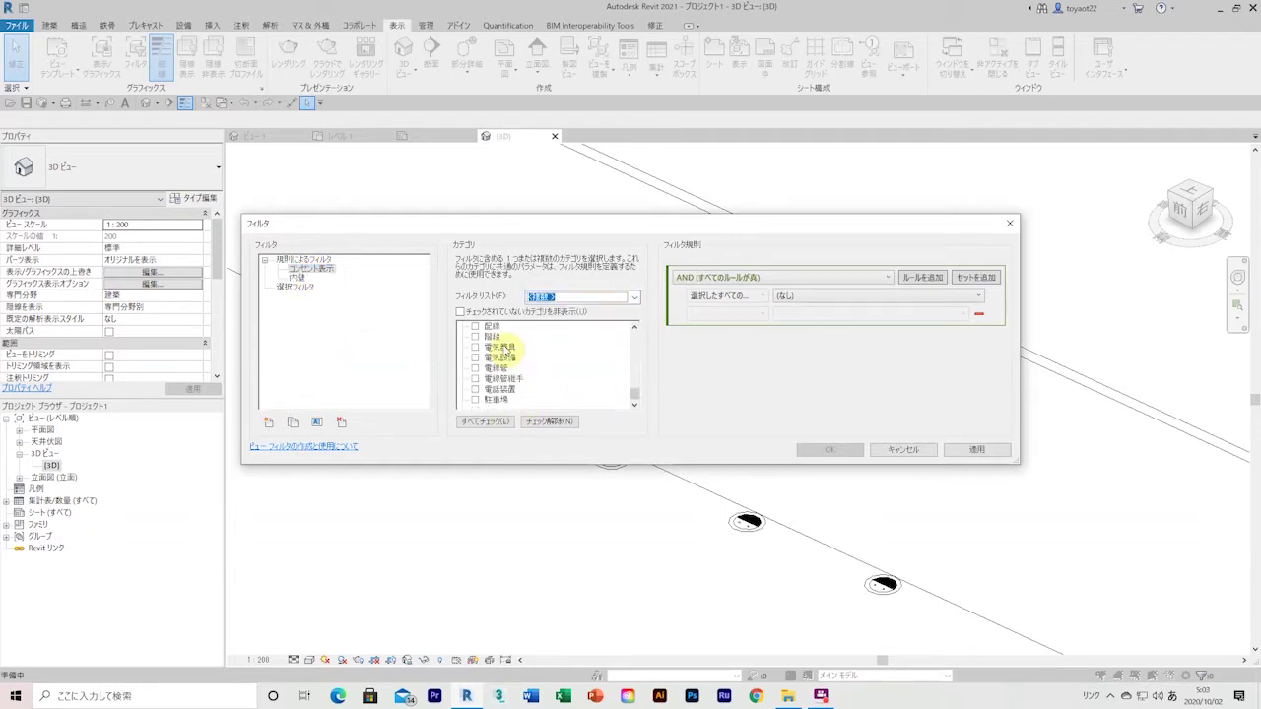
{"action": "left_click", "coordinate": [476, 347]}
{"action": "left_click", "coordinate": [877, 296]}
{"action": "left_click", "coordinate": [873, 454]}
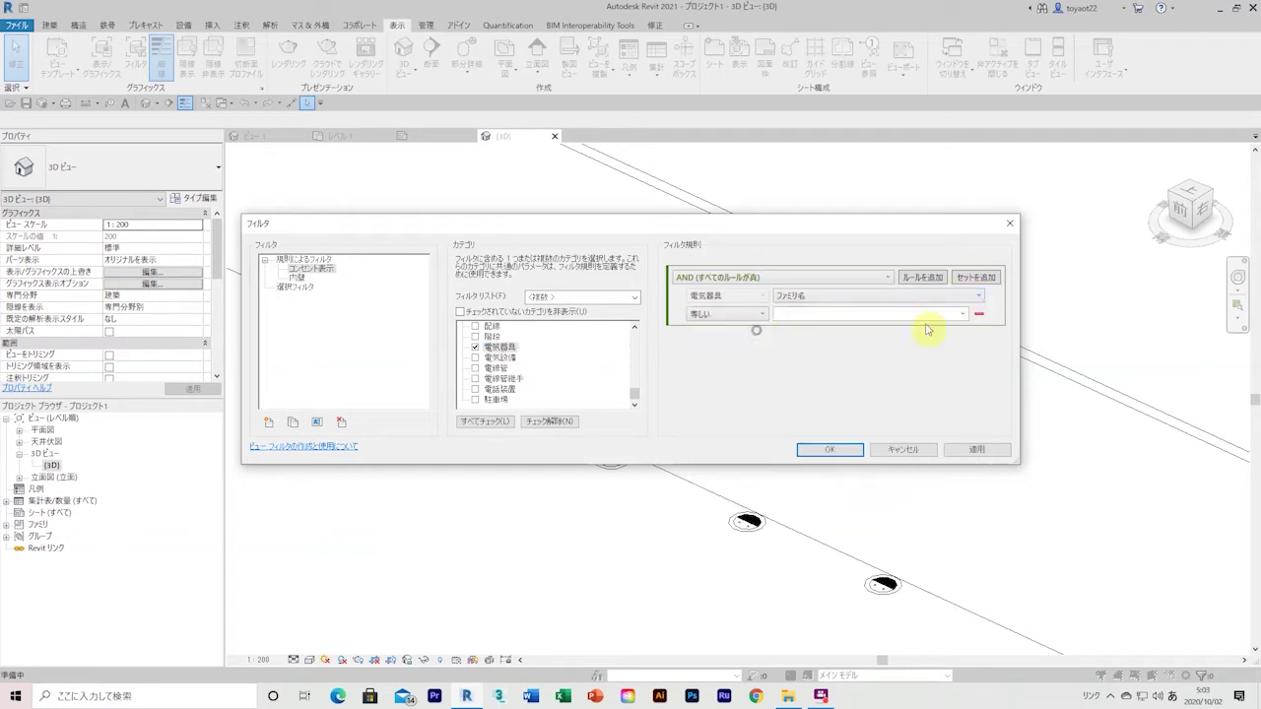
{"action": "left_click", "coordinate": [830, 449]}
Add the コメント表示 filter to the 3D view's visibility/graphics overrides
{"action": "left_click", "coordinate": [102, 56]}
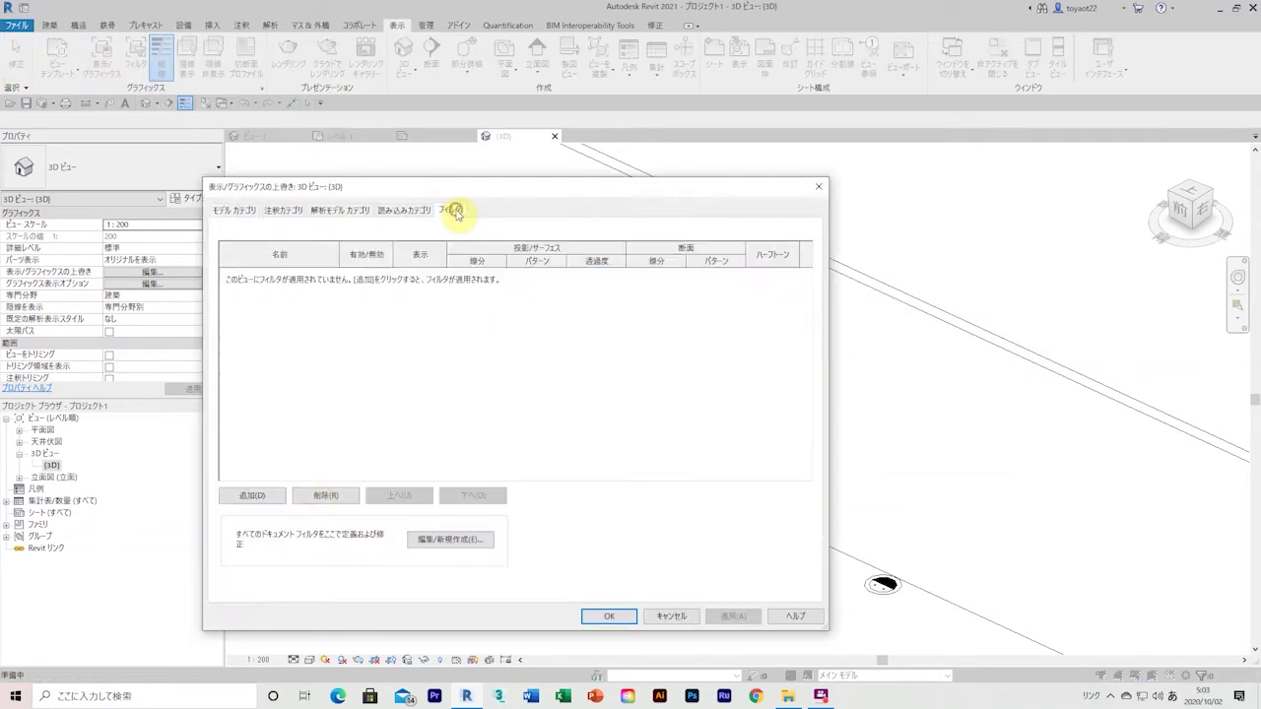
{"action": "left_click", "coordinate": [320, 499]}
{"action": "left_click", "coordinate": [464, 496]}
{"action": "left_click", "coordinate": [609, 616]}
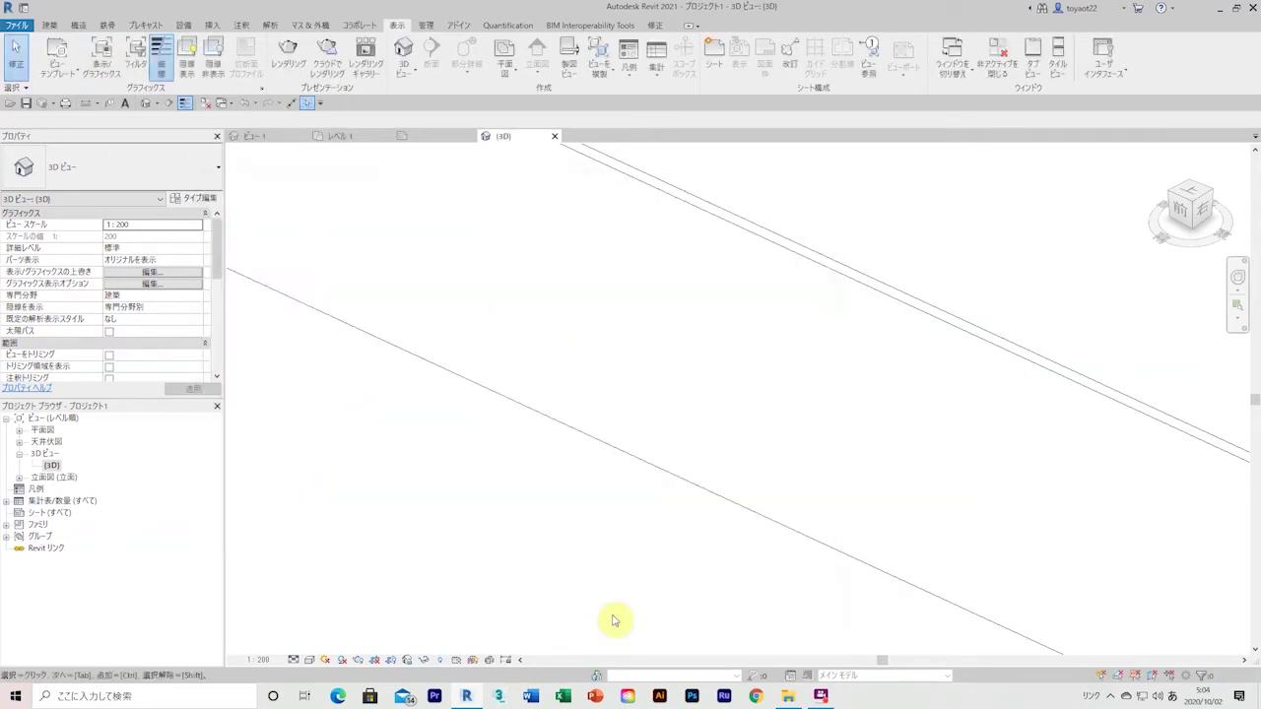
{"action": "scroll", "coordinate": [601, 493], "scroll_direction": "down", "scroll_amount": 5}
{"action": "left_click", "coordinate": [101, 56]}
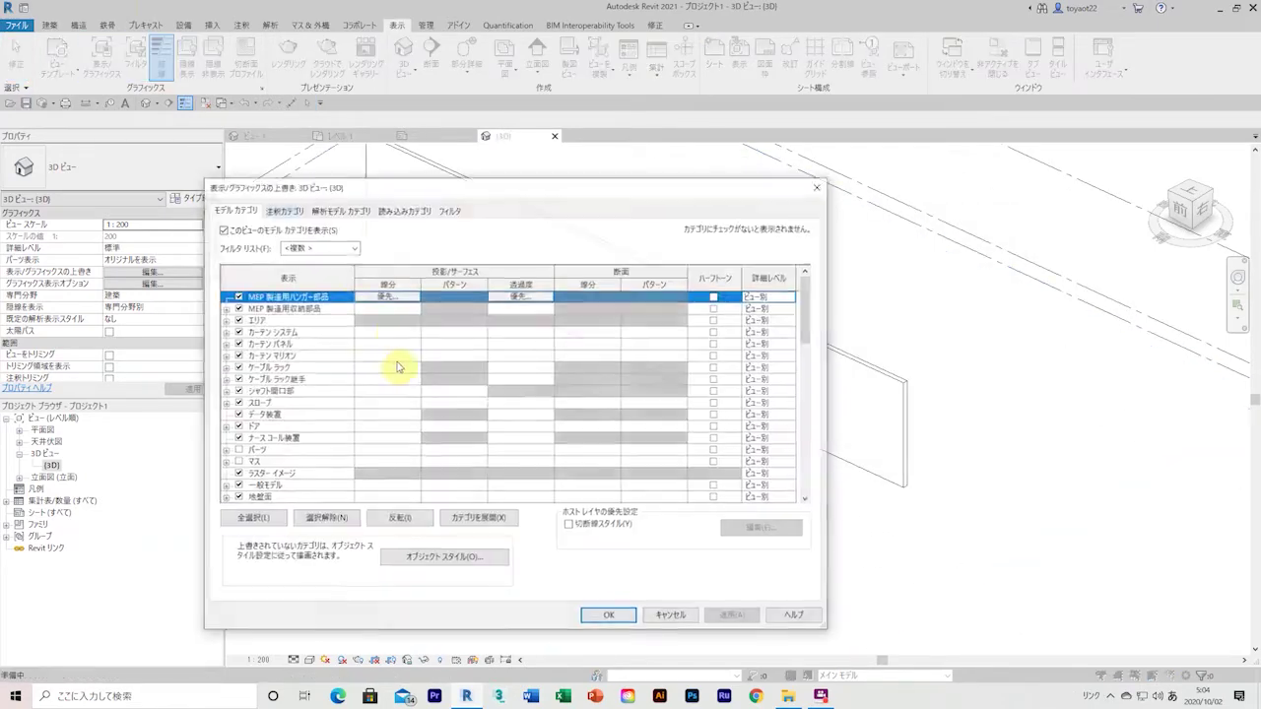
{"action": "left_click", "coordinate": [609, 616]}
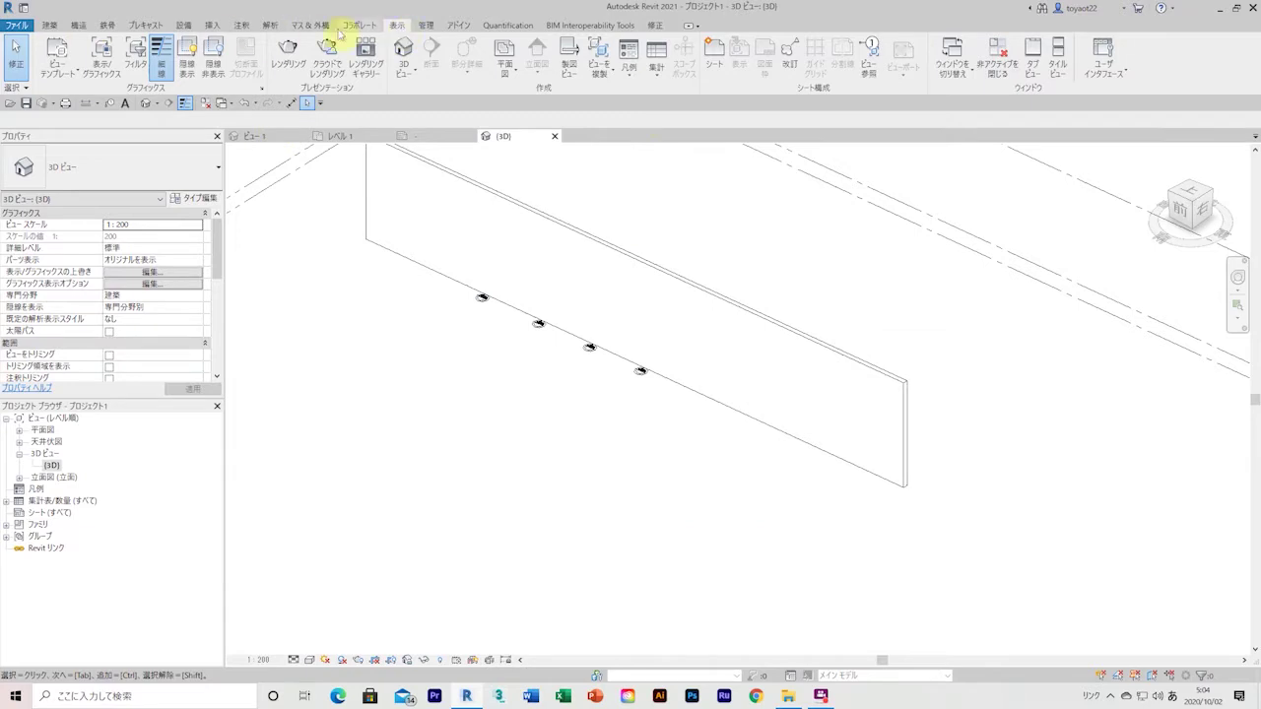
Create a new 電気器具 schedule and add the ファミリ and タイプ fields to it
{"action": "left_click", "coordinate": [656, 67]}
{"action": "left_click", "coordinate": [670, 84]}
{"action": "scroll", "coordinate": [543, 361], "scroll_direction": "down", "scroll_amount": 5}
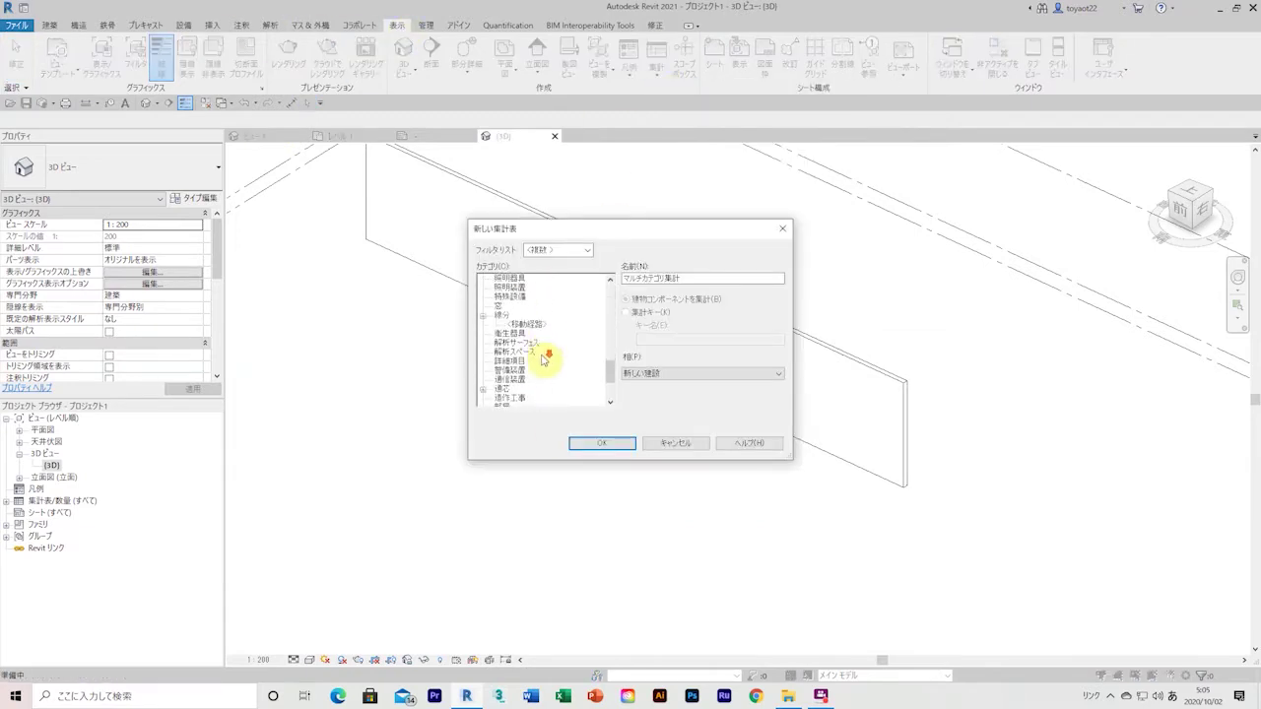
{"action": "scroll", "coordinate": [543, 360], "scroll_direction": "down", "scroll_amount": 3}
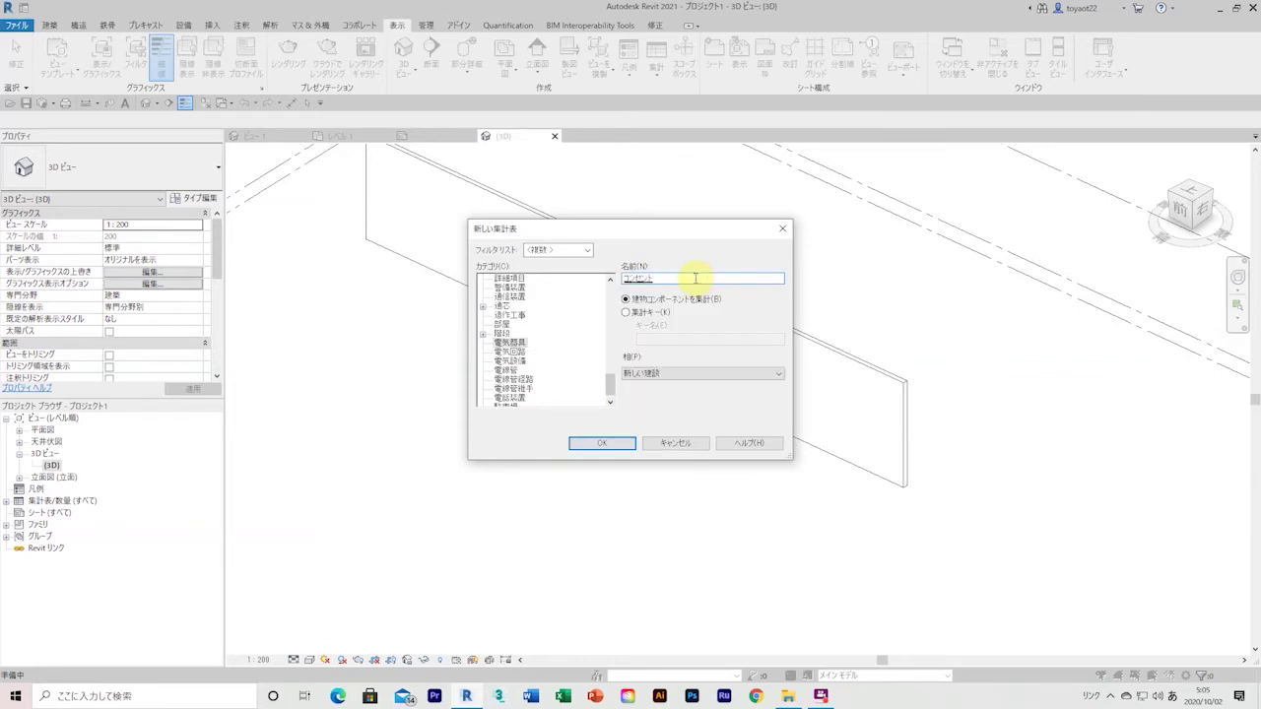
{"action": "left_click", "coordinate": [603, 443]}
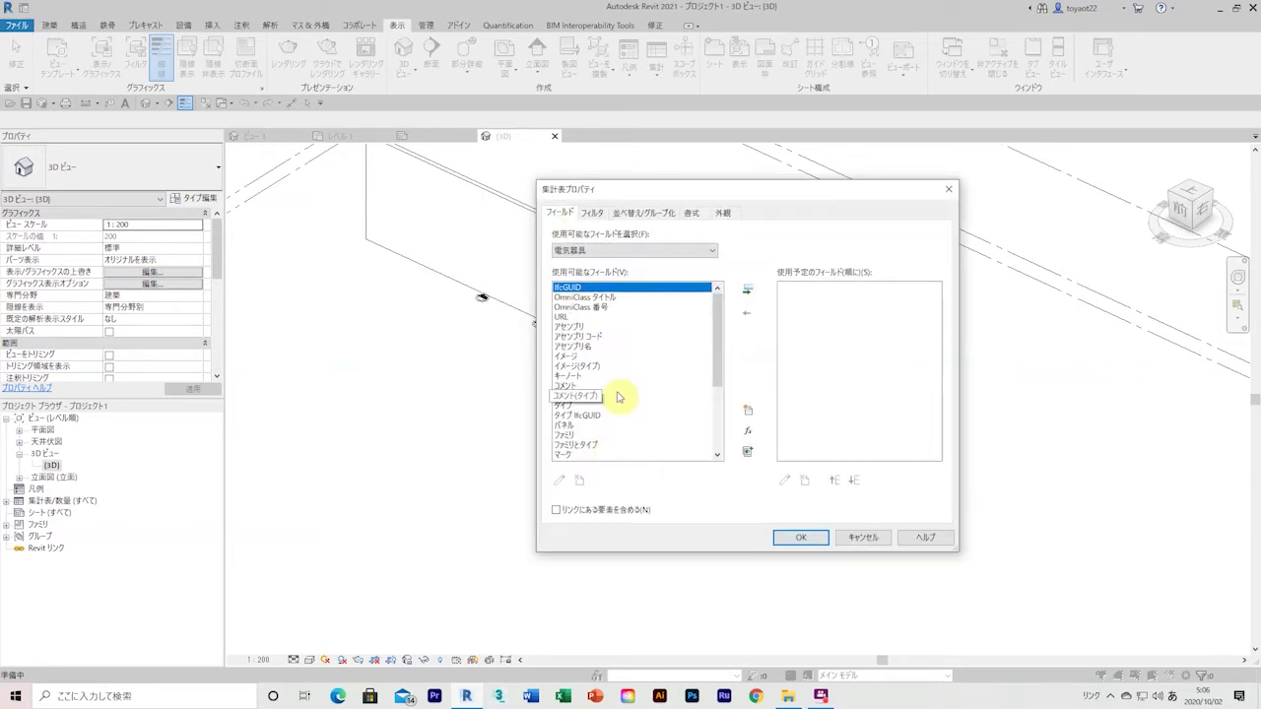
{"action": "left_click", "coordinate": [590, 435]}
{"action": "left_click", "coordinate": [747, 291]}
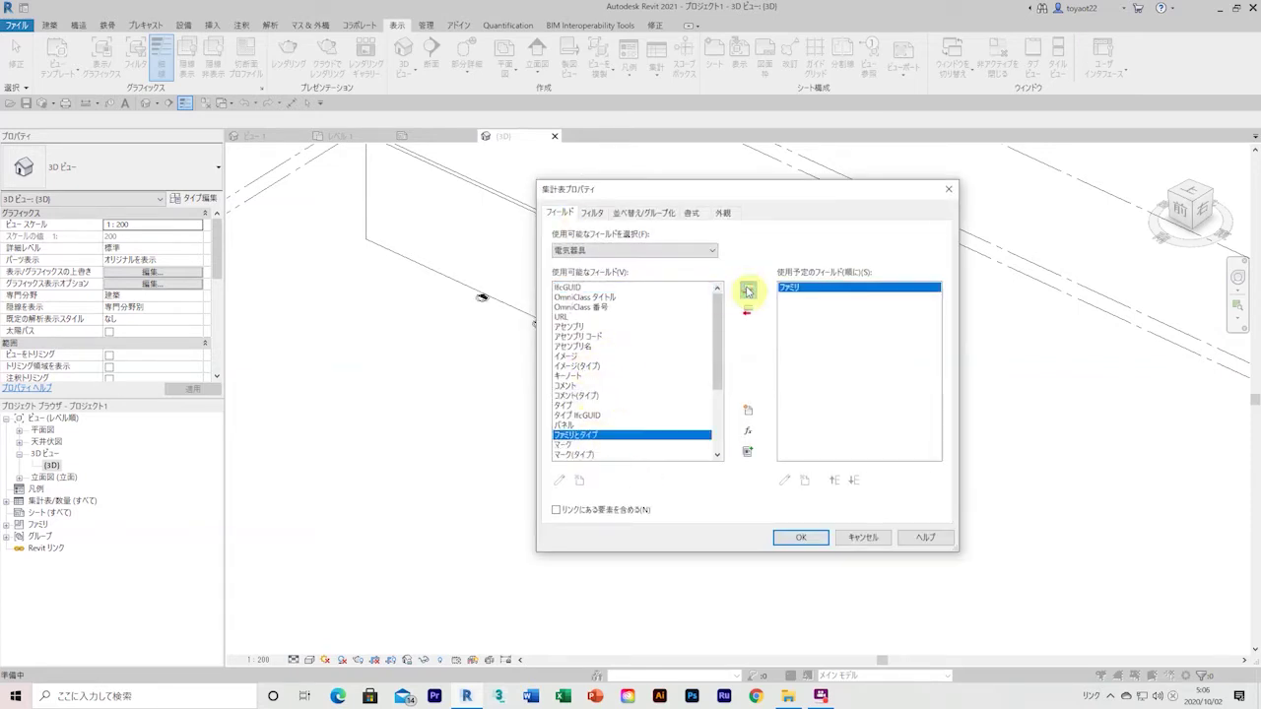
{"action": "left_click", "coordinate": [747, 290]}
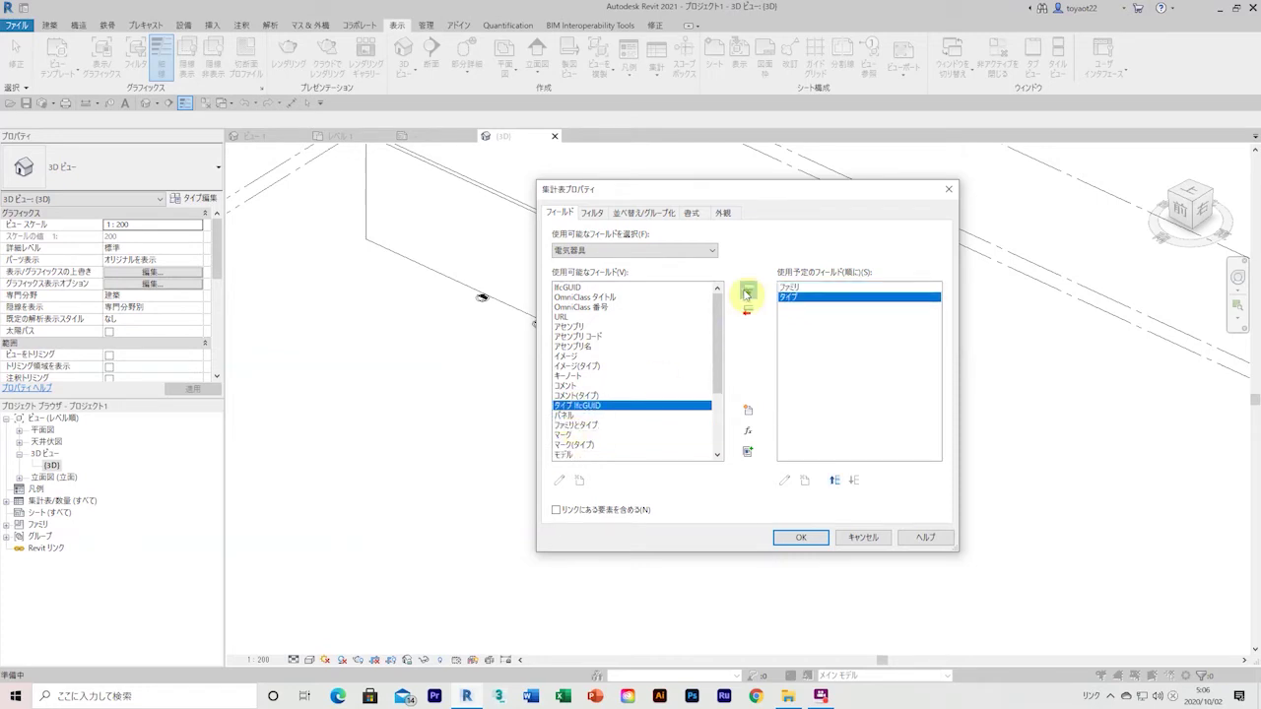
{"action": "left_click", "coordinate": [749, 293]}
{"action": "left_click", "coordinate": [569, 406]}
Sort the schedule by ファミリ and turn on grand totals
{"action": "left_click", "coordinate": [642, 214]}
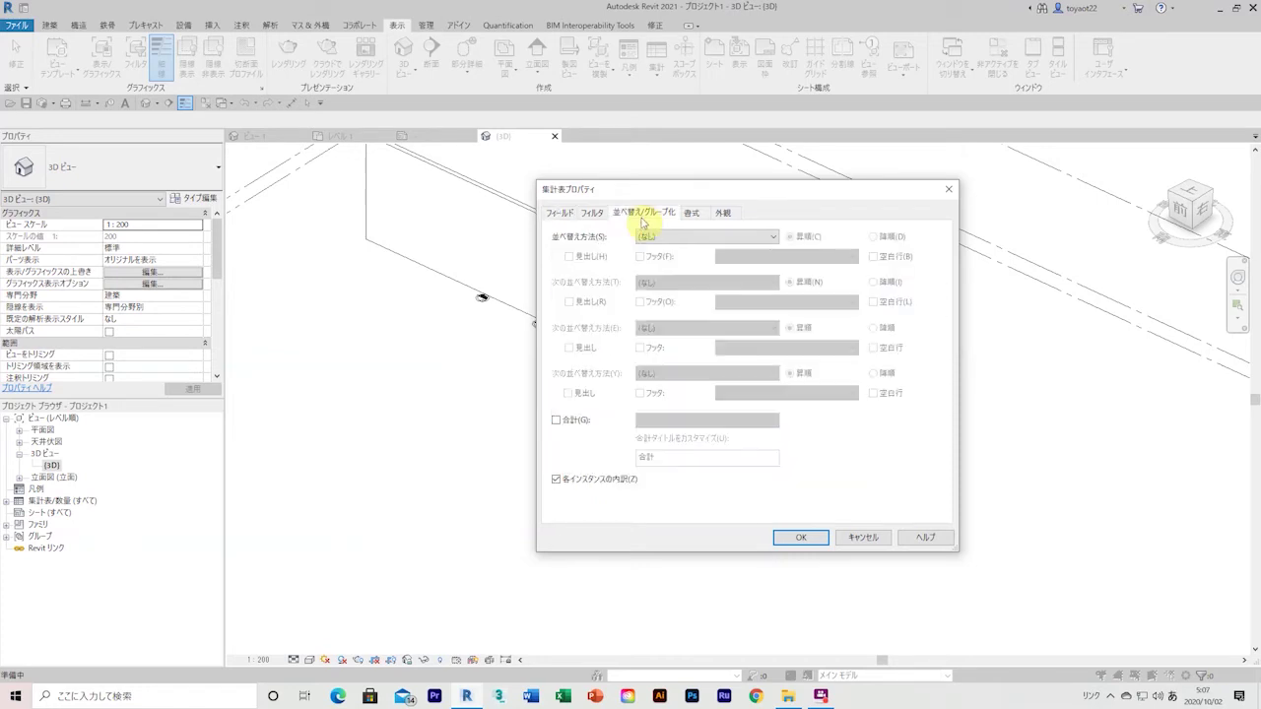
{"action": "left_click", "coordinate": [705, 237]}
{"action": "left_click", "coordinate": [678, 262]}
{"action": "left_click", "coordinate": [555, 421]}
{"action": "left_click", "coordinate": [708, 421]}
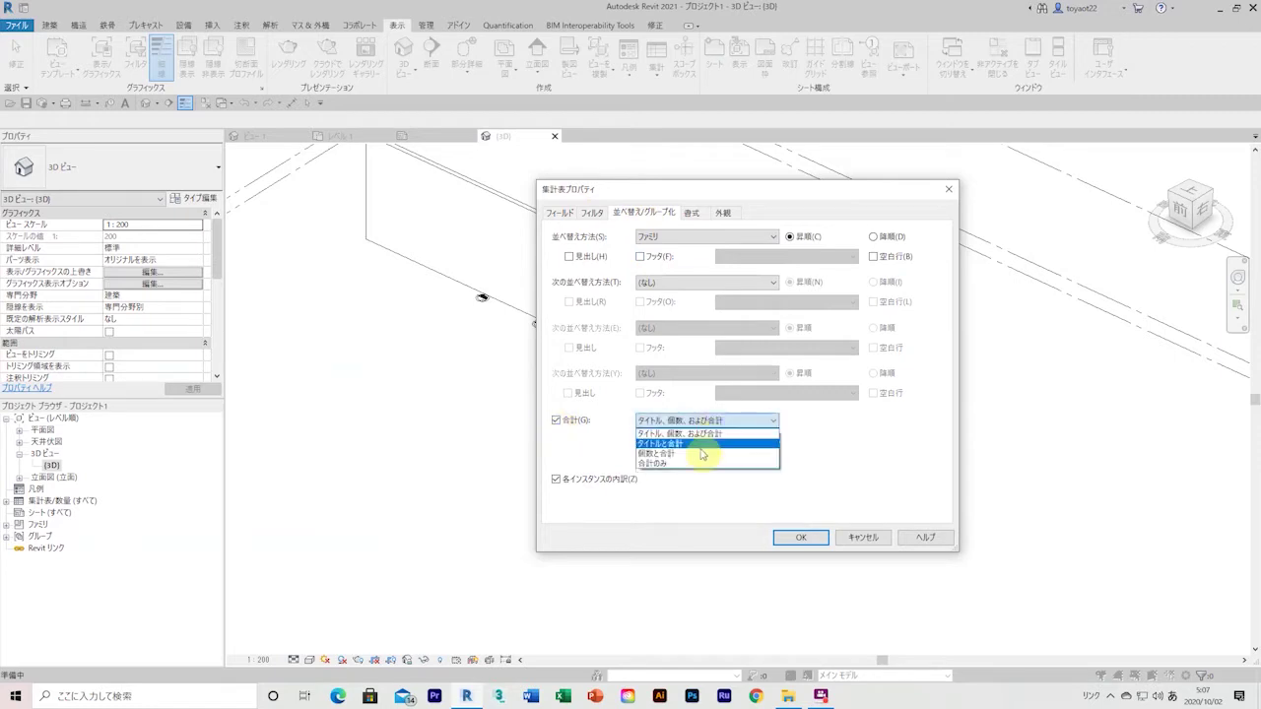
{"action": "left_click", "coordinate": [726, 438]}
Rename headings to コンセント種類 and 注記, set 個数 alignment, and create the schedule
{"action": "left_click", "coordinate": [692, 213]}
{"action": "left_click", "coordinate": [561, 278]}
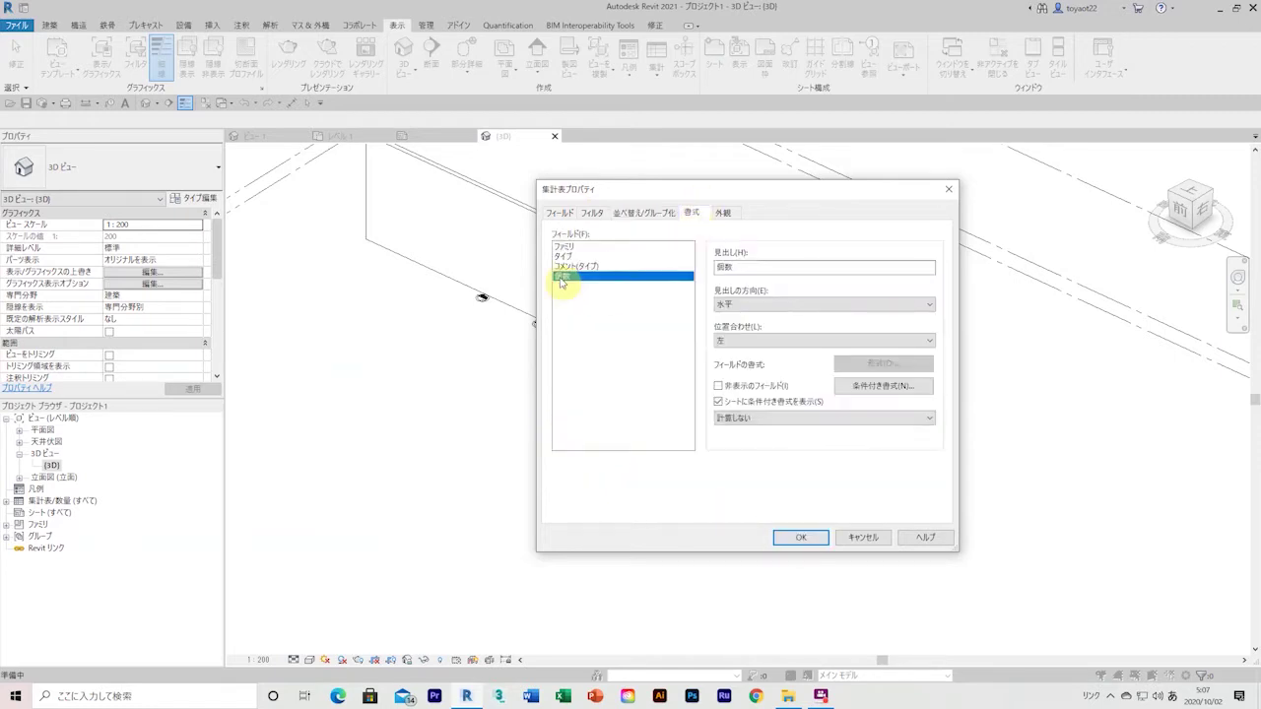
{"action": "left_click", "coordinate": [567, 246]}
{"action": "type", "text": "コンセント"}
{"action": "left_click", "coordinate": [765, 301]}
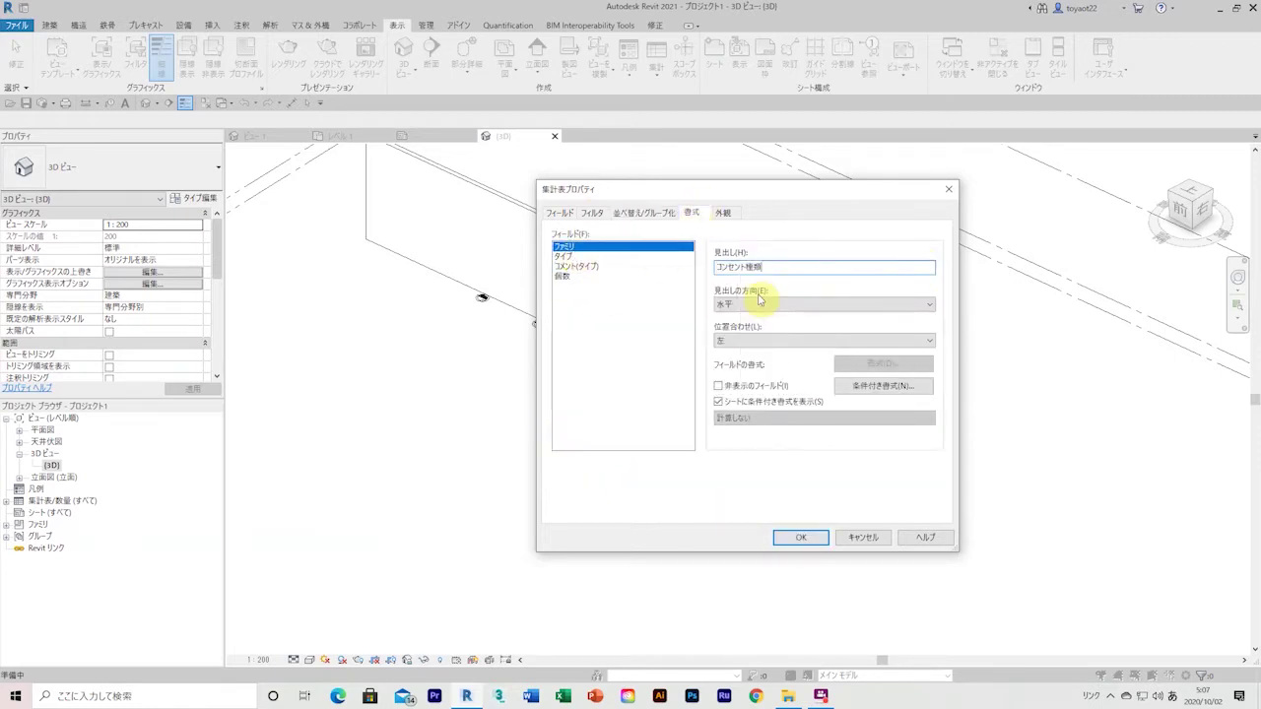
{"action": "left_click", "coordinate": [573, 268]}
{"action": "left_click_drag", "start_coordinate": [796, 267], "coordinate": [651, 247]}
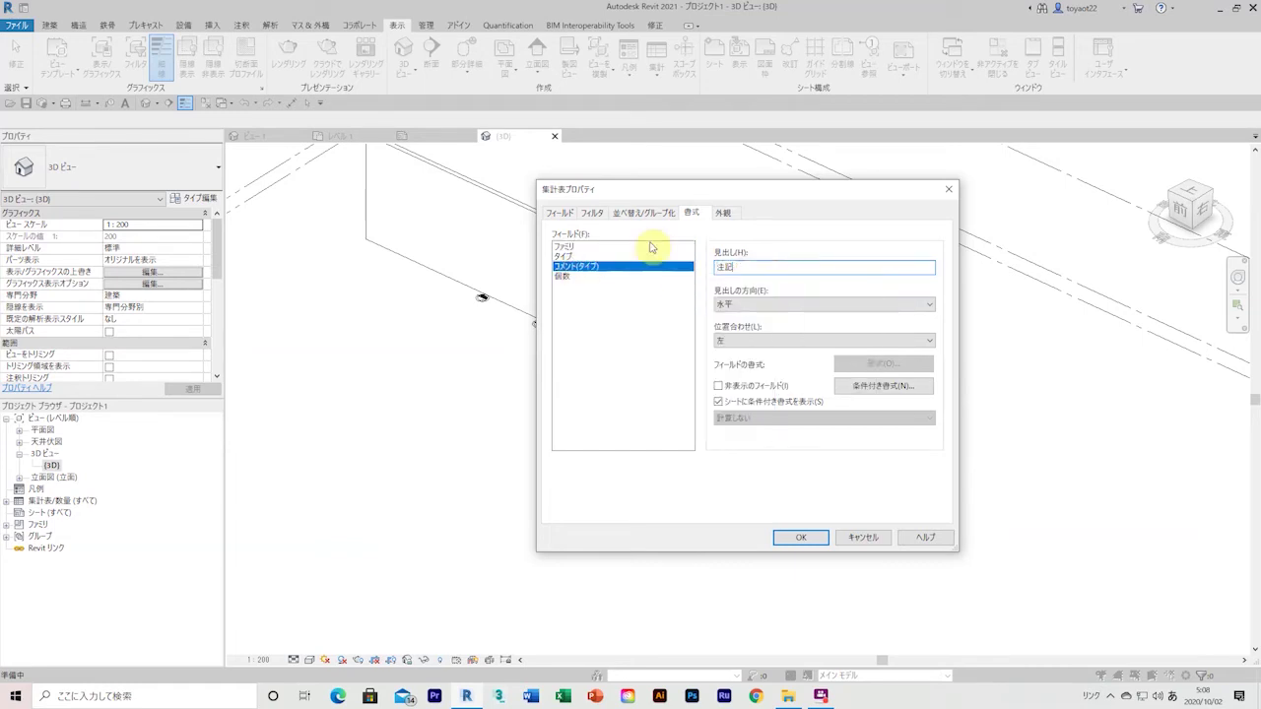
{"action": "left_click", "coordinate": [566, 277]}
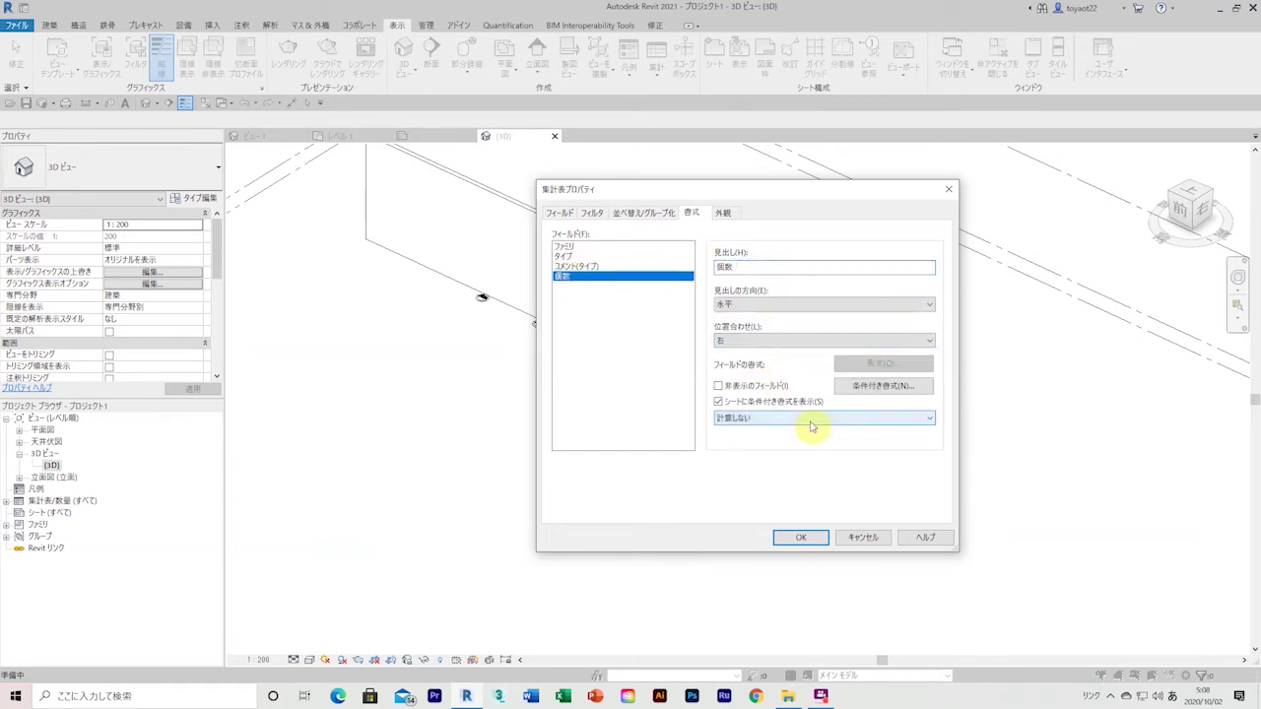
{"action": "left_click", "coordinate": [801, 537]}
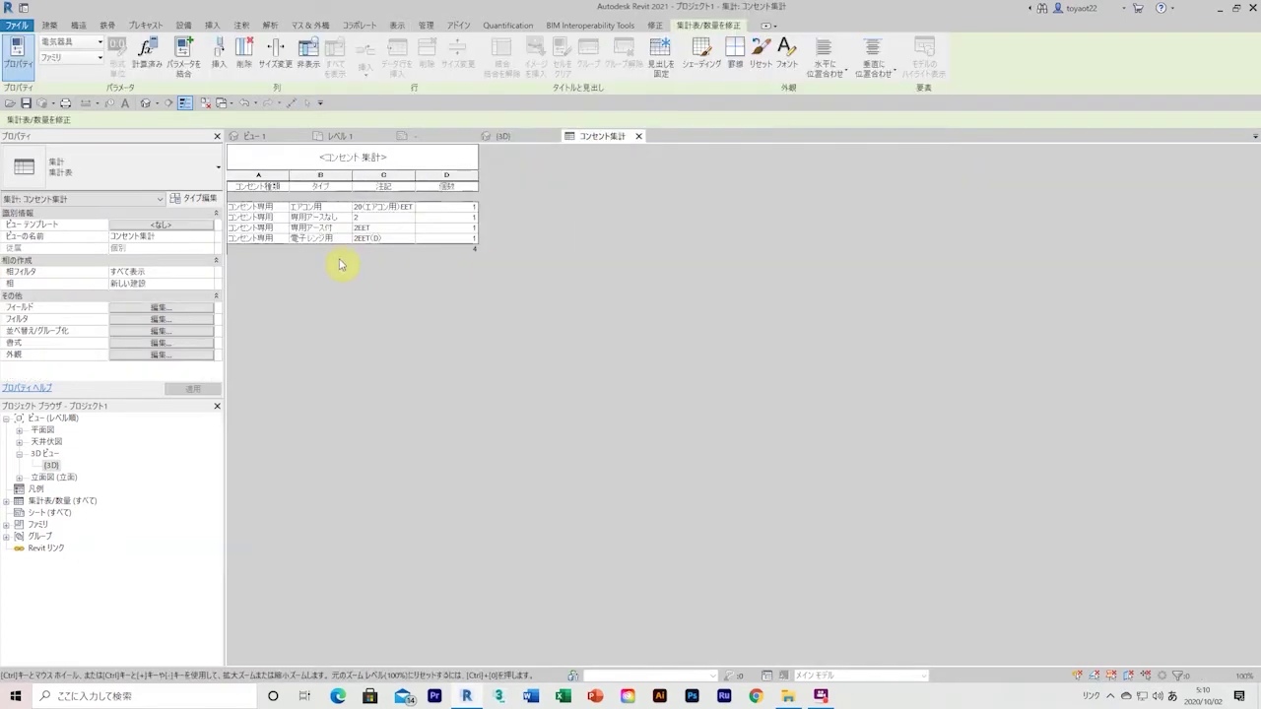
Remove the blank row before the data in the schedule's appearance settings
{"action": "left_click", "coordinate": [177, 308]}
{"action": "left_click", "coordinate": [643, 213]}
{"action": "left_click", "coordinate": [723, 212]}
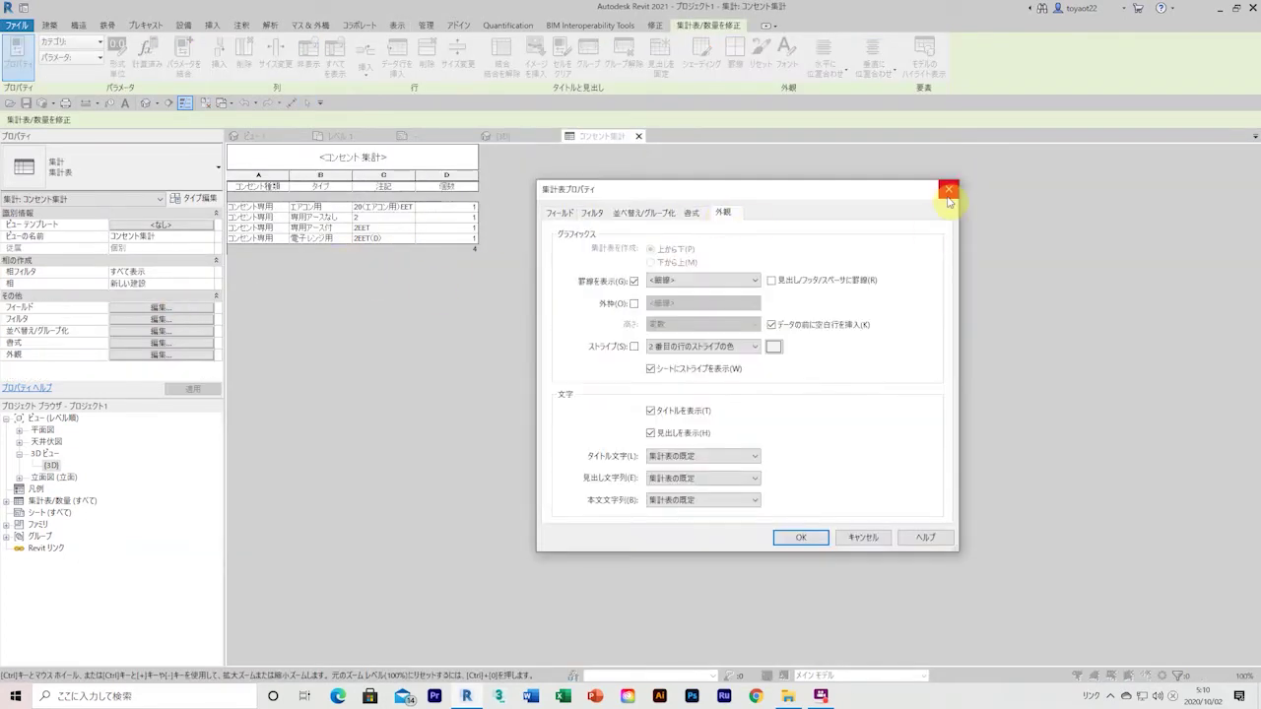
{"action": "left_click", "coordinate": [772, 325]}
{"action": "left_click", "coordinate": [801, 537]}
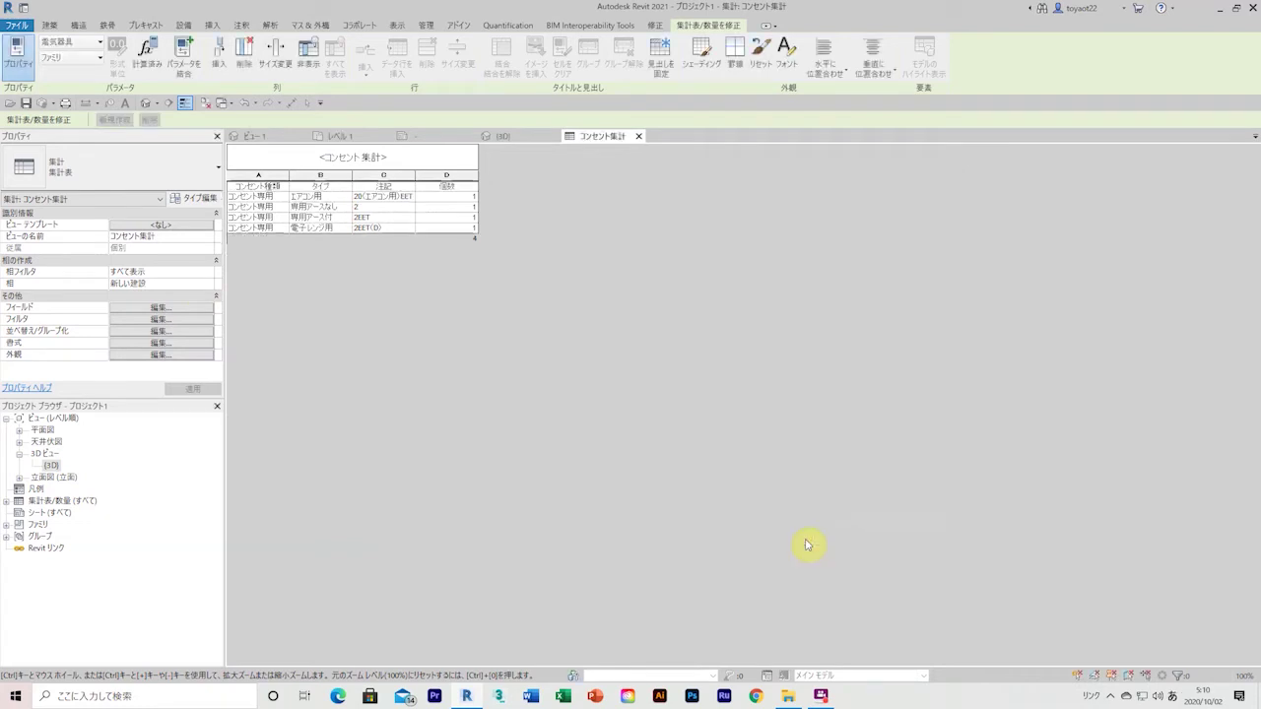
Turn on striped rows with a chosen stripe colour
{"action": "left_click", "coordinate": [244, 104]}
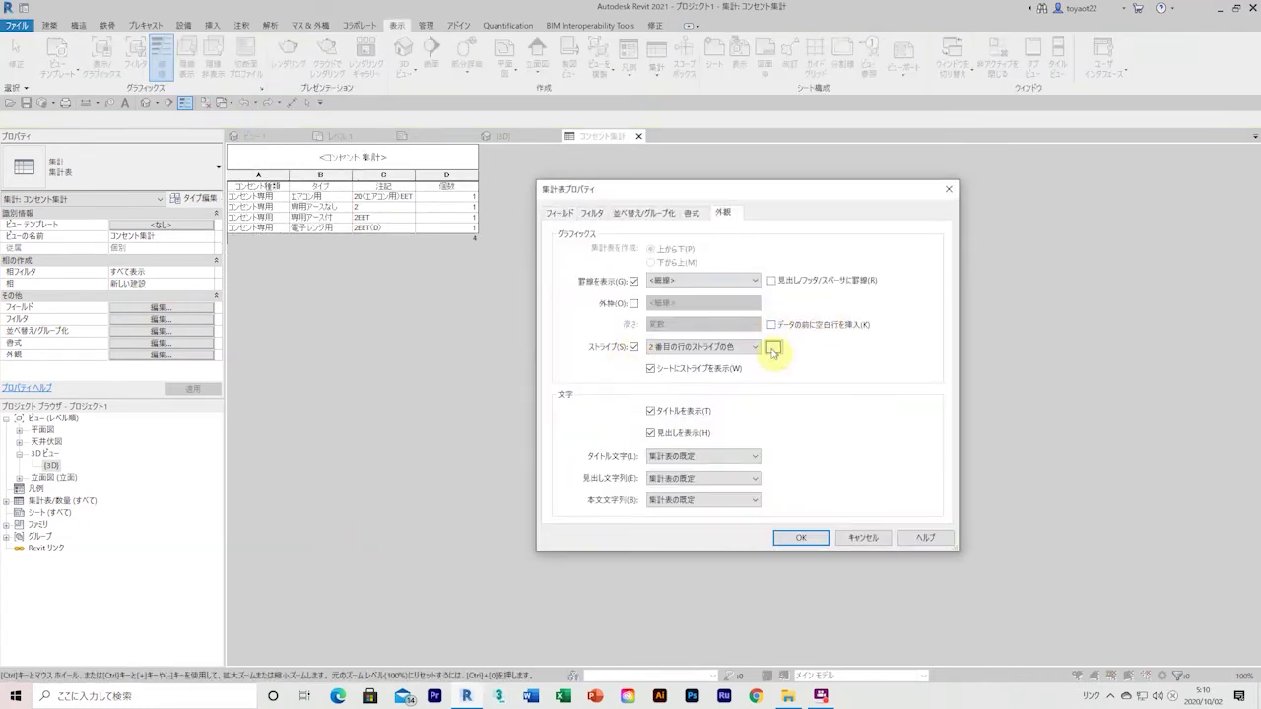
{"action": "left_click", "coordinate": [774, 351]}
{"action": "left_click", "coordinate": [588, 356]}
{"action": "left_click", "coordinate": [814, 473]}
{"action": "left_click", "coordinate": [801, 537]}
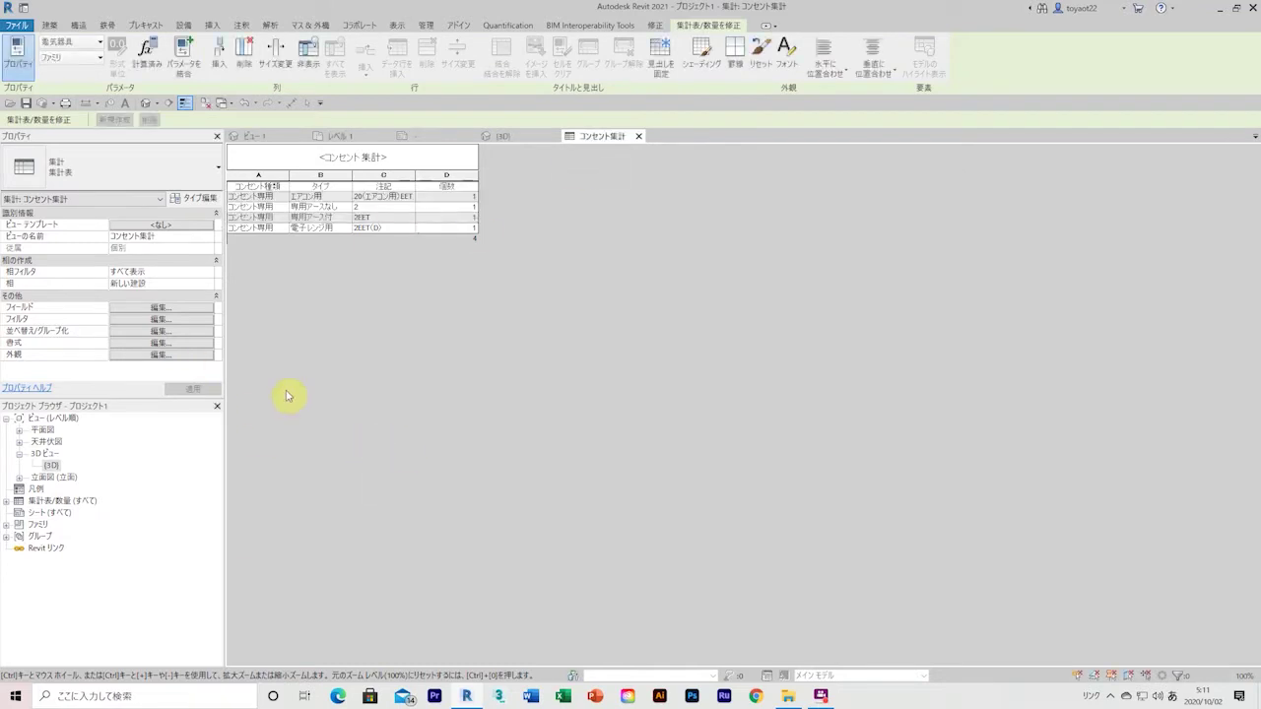
Show the stripes on sheets and insert a blank row before the data
{"action": "left_click", "coordinate": [183, 354]}
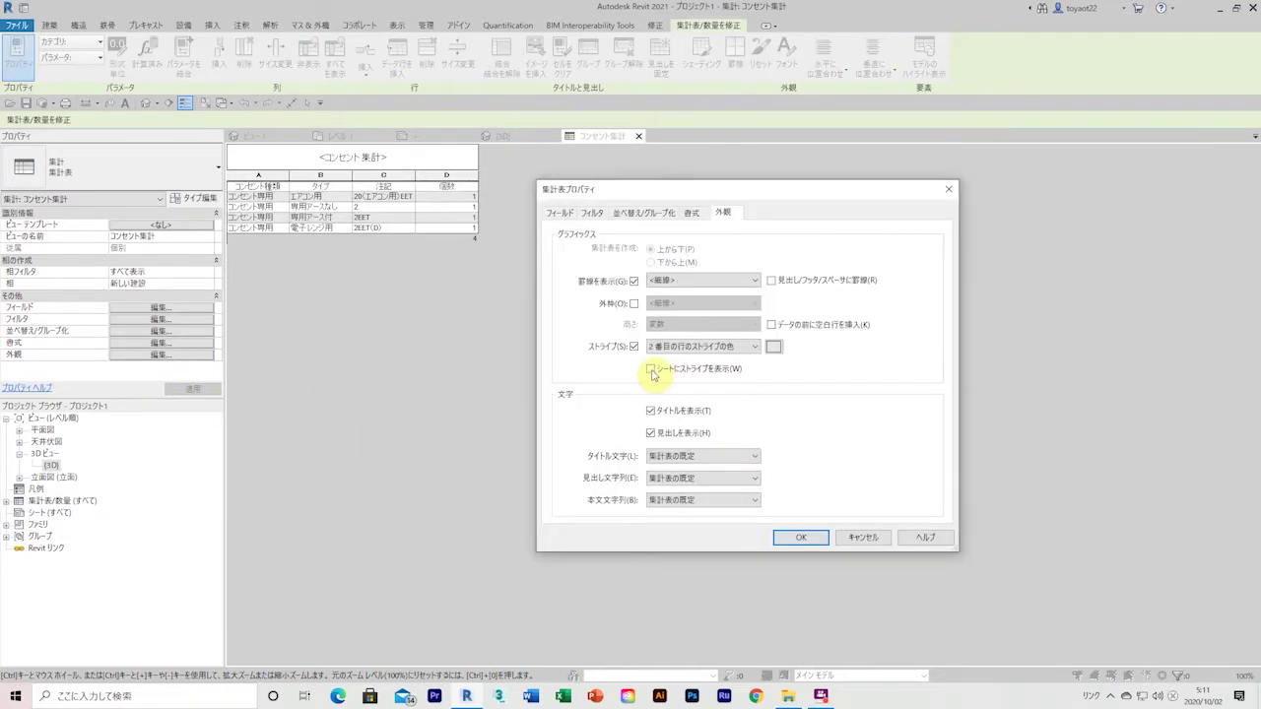
{"action": "left_click", "coordinate": [634, 304]}
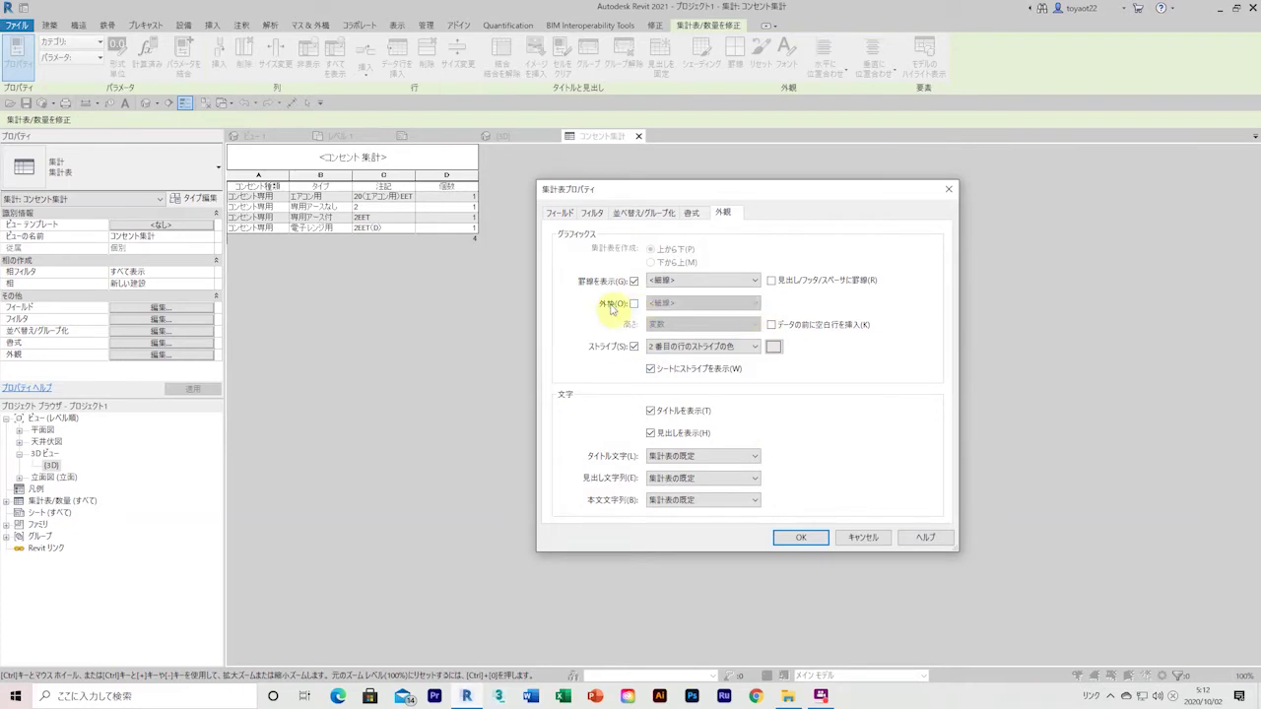
{"action": "left_click", "coordinate": [772, 324]}
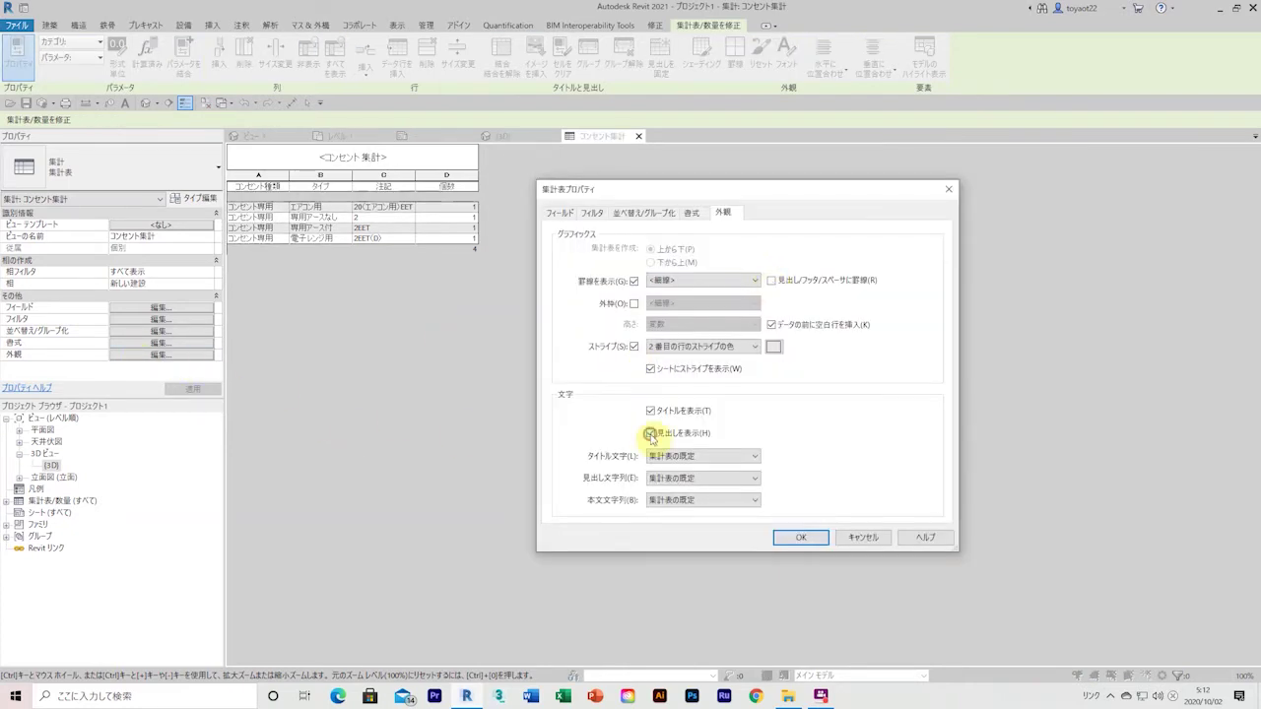
{"action": "left_click", "coordinate": [820, 538]}
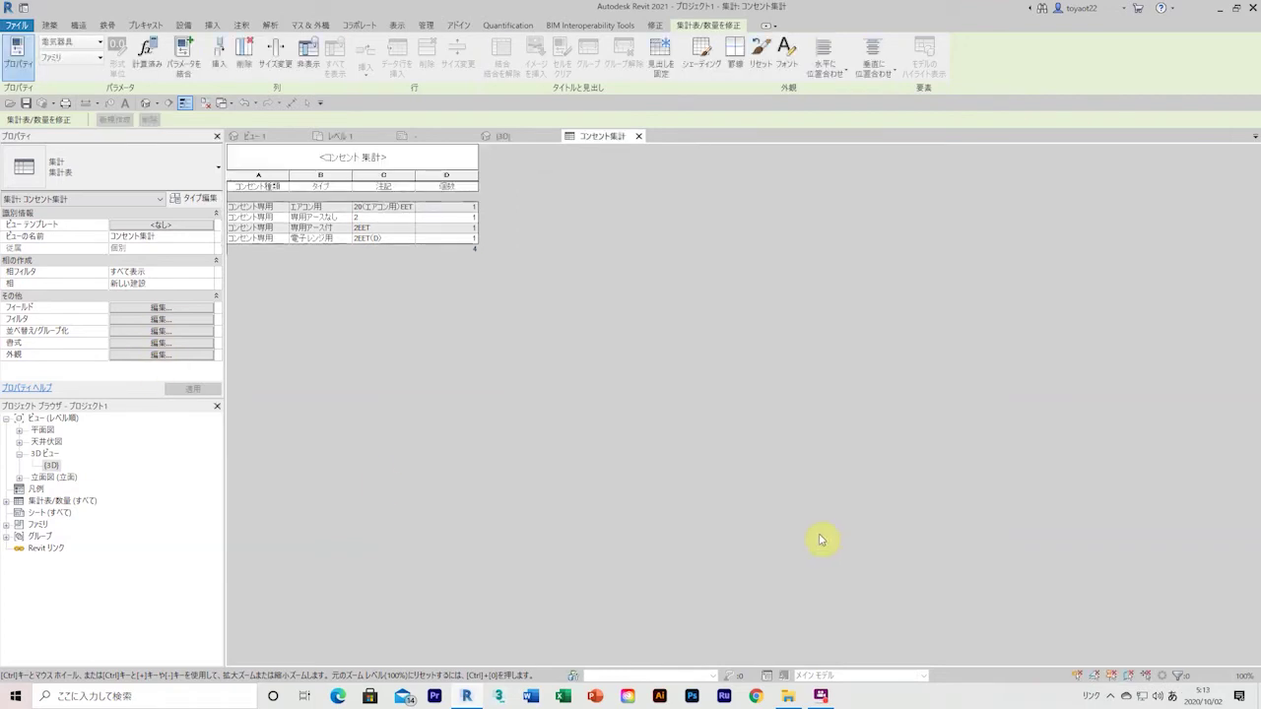
{"action": "left_click", "coordinate": [192, 353]}
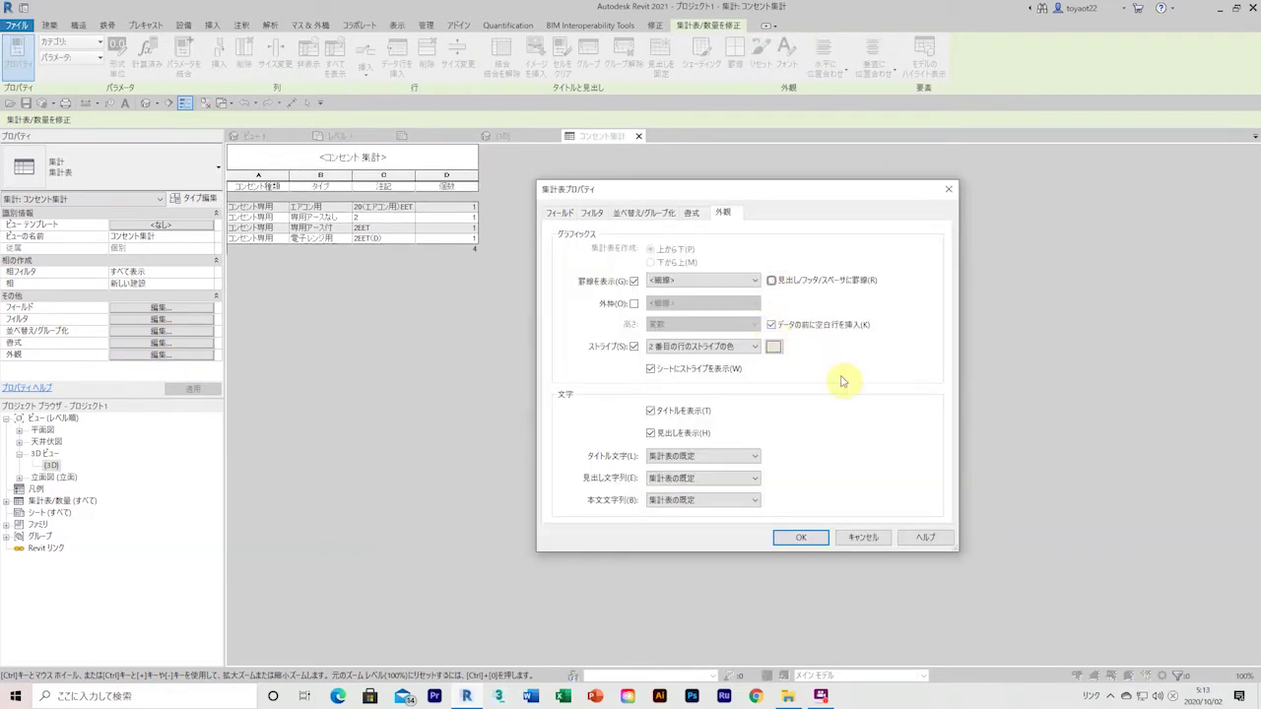
{"action": "left_click", "coordinate": [694, 213]}
{"action": "left_click", "coordinate": [599, 257]}
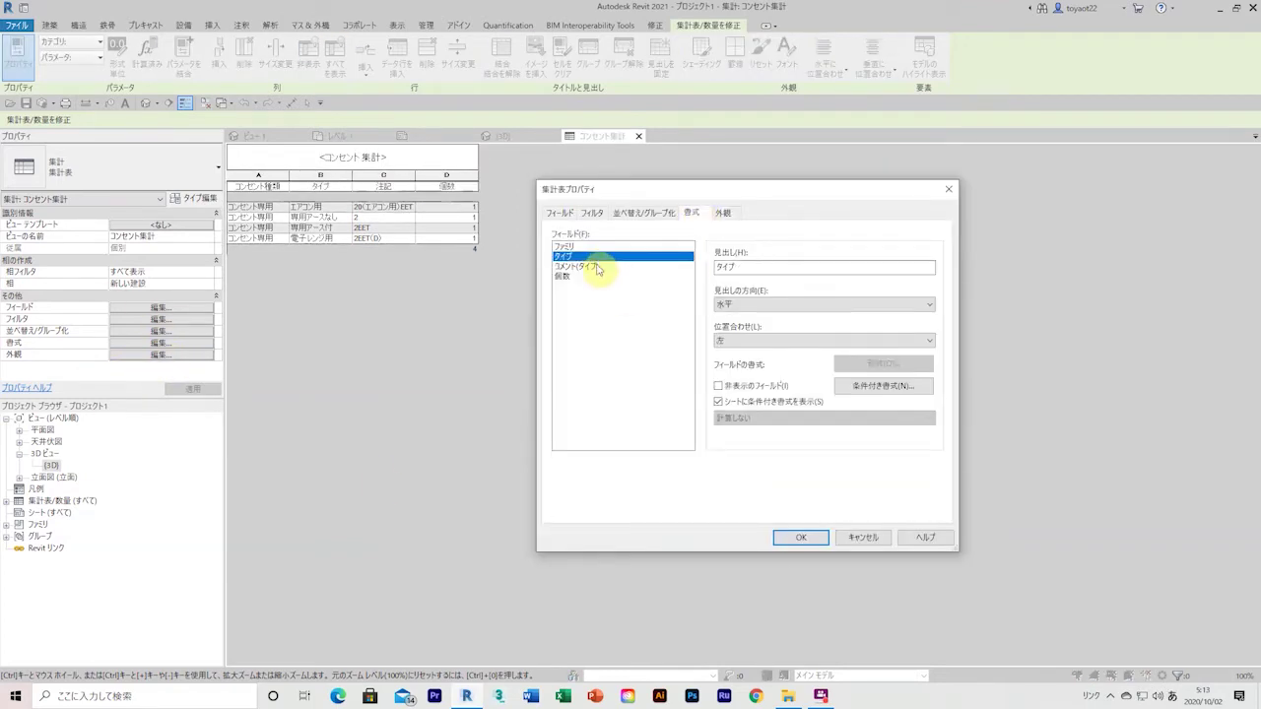
Try filtering the schedule to the 20(エアコン用)EET outlet, then clear the filter
{"action": "left_click", "coordinate": [591, 213]}
{"action": "left_click", "coordinate": [560, 213]}
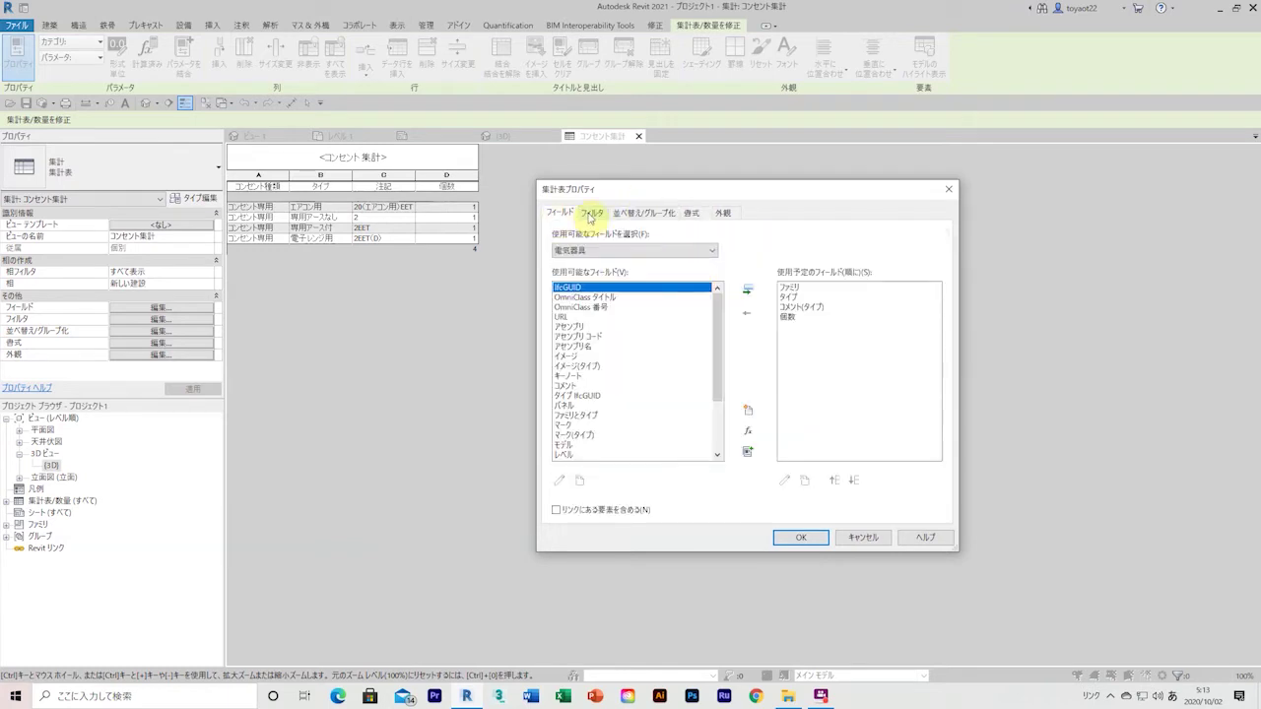
{"action": "left_click", "coordinate": [592, 213]}
{"action": "left_click", "coordinate": [709, 237]}
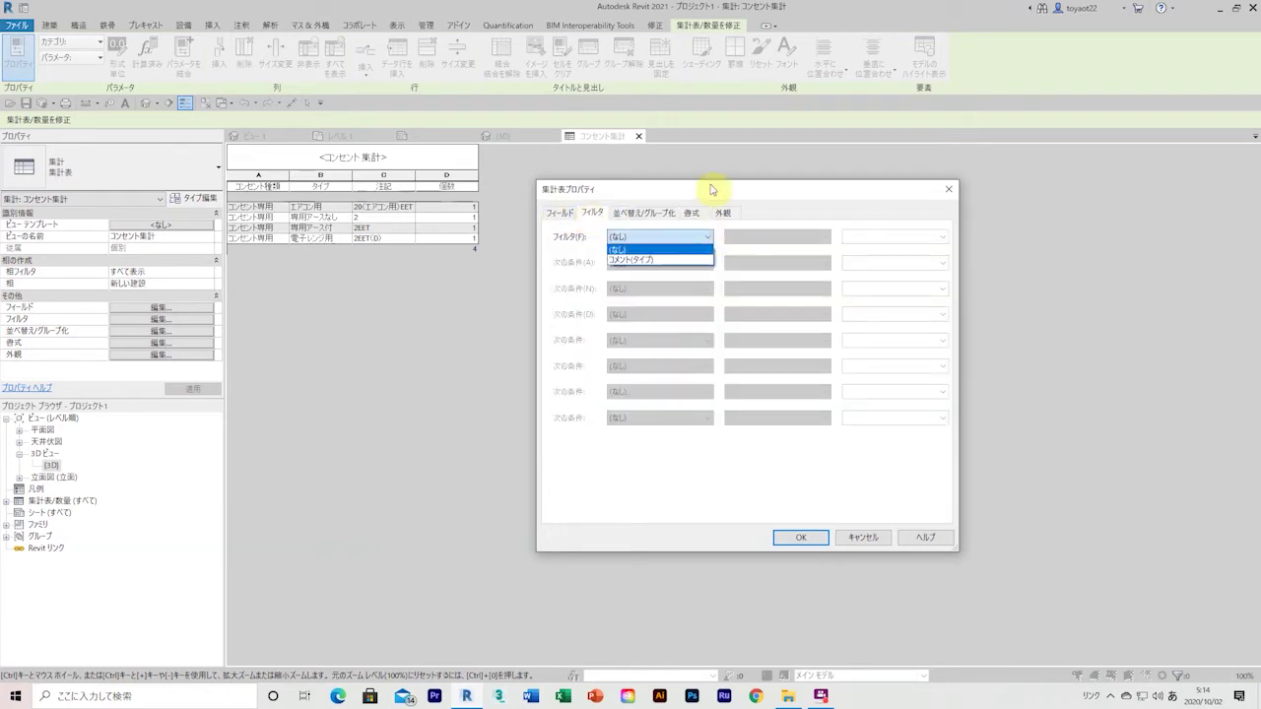
{"action": "left_click", "coordinate": [631, 259]}
{"action": "left_click", "coordinate": [943, 236]}
{"action": "left_click", "coordinate": [872, 296]}
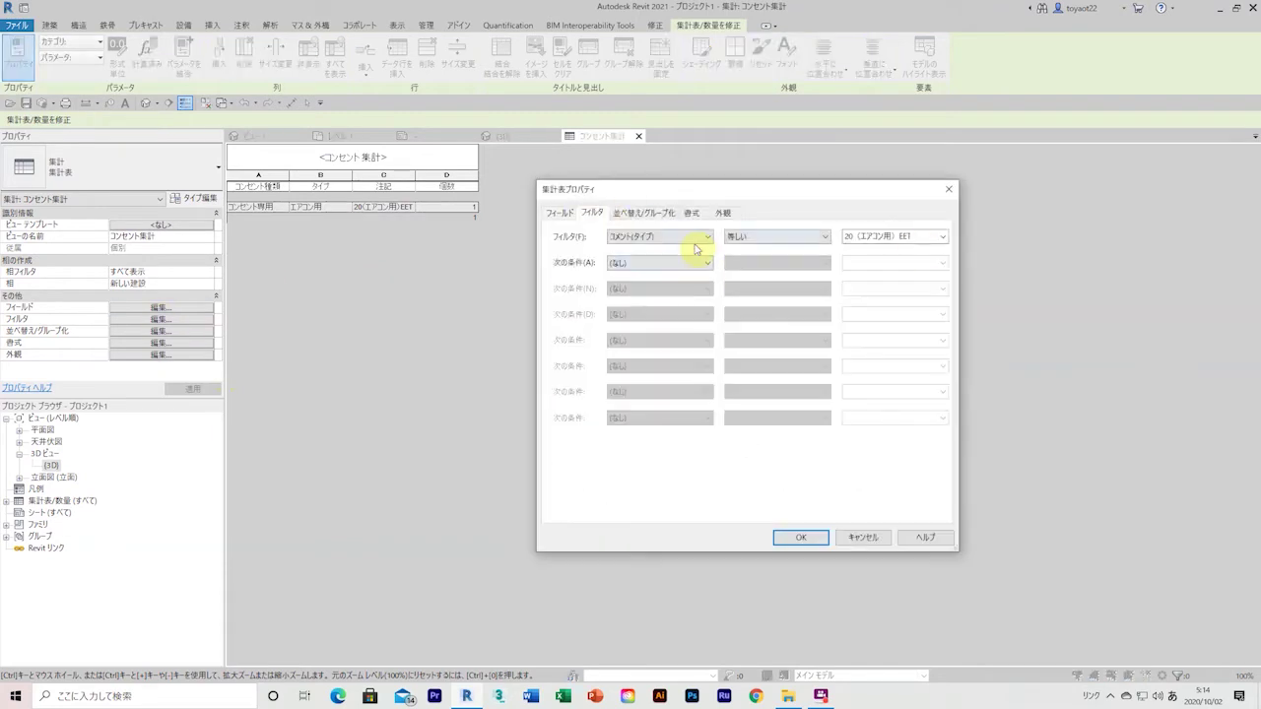
{"action": "left_click", "coordinate": [161, 331]}
Sort the schedule by コメント(タイプ) ascending and adjust the group header and footer options
{"action": "left_click", "coordinate": [768, 237]}
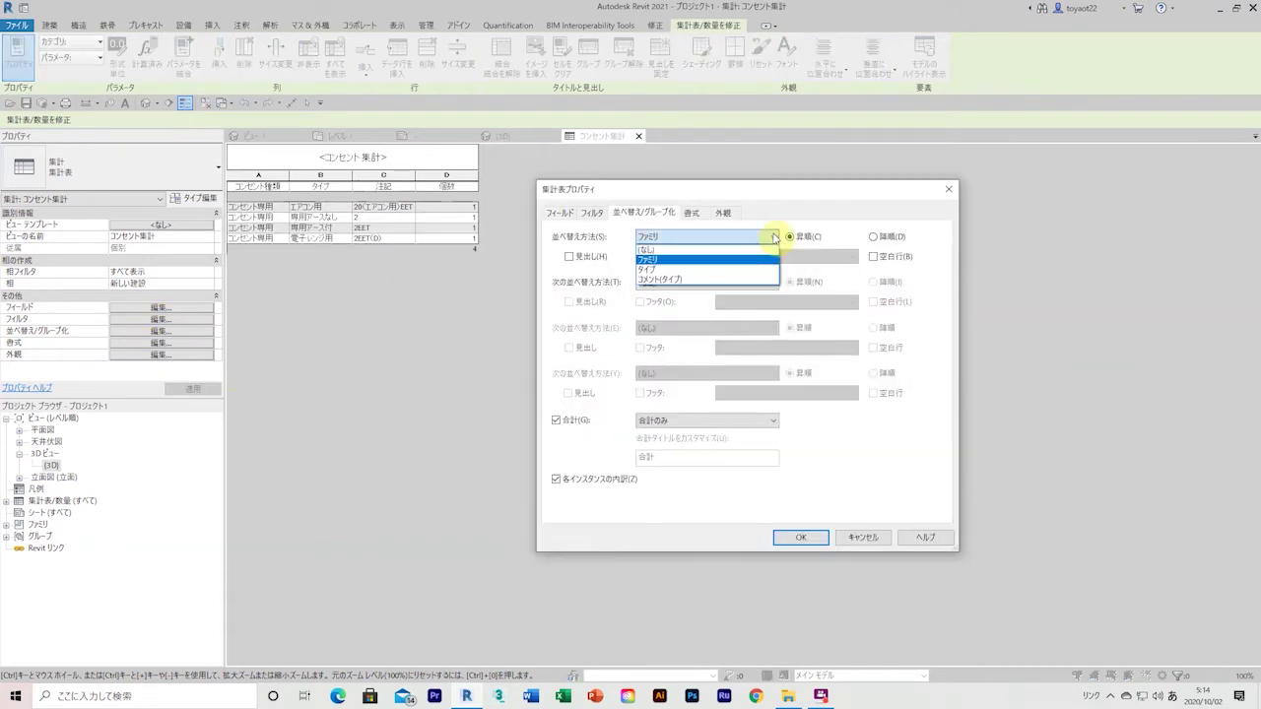
{"action": "left_click", "coordinate": [737, 273]}
{"action": "left_click", "coordinate": [801, 537]}
{"action": "left_click", "coordinate": [167, 343]}
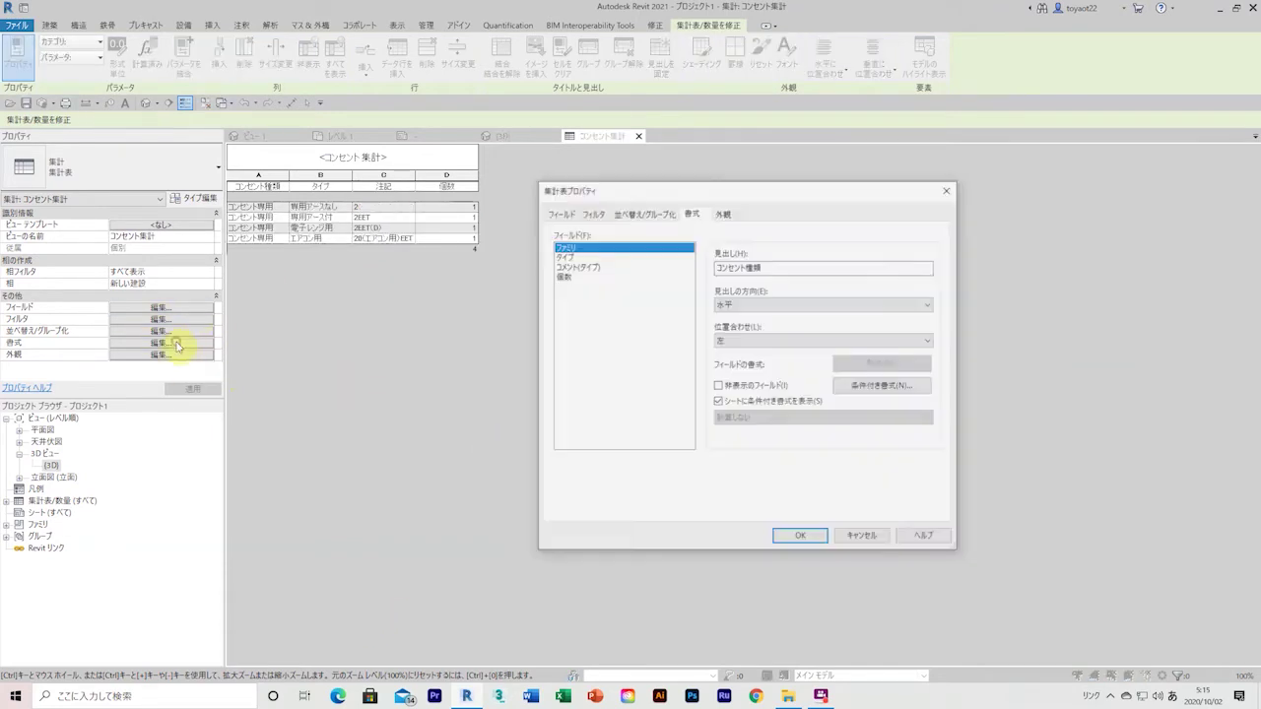
{"action": "left_click", "coordinate": [635, 213]}
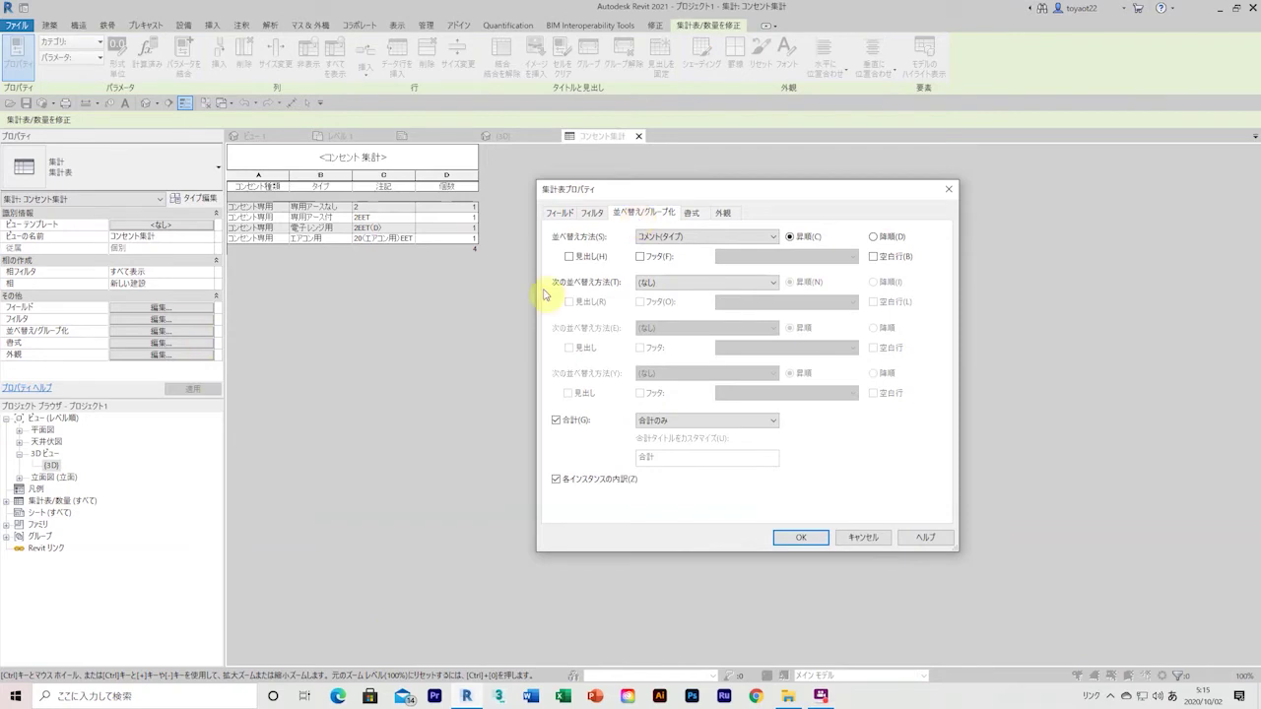
{"action": "left_click", "coordinate": [801, 537]}
{"action": "left_click", "coordinate": [161, 331]}
{"action": "left_click", "coordinate": [569, 256]}
{"action": "left_click", "coordinate": [640, 257]}
Turn off group footers and show grand totals only, itemizing every instance
{"action": "left_click", "coordinate": [801, 537]}
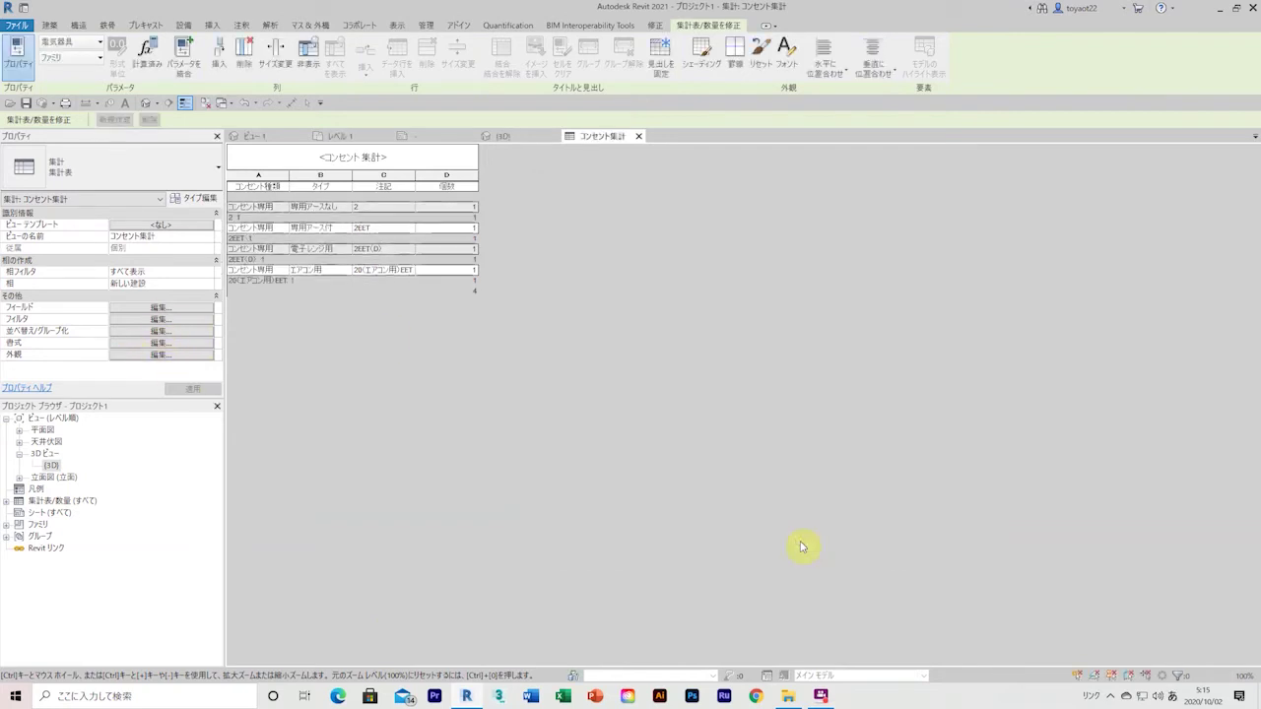
{"action": "left_click", "coordinate": [161, 331]}
{"action": "left_click", "coordinate": [641, 257]}
{"action": "left_click", "coordinate": [801, 537]}
{"action": "left_click", "coordinate": [161, 331]}
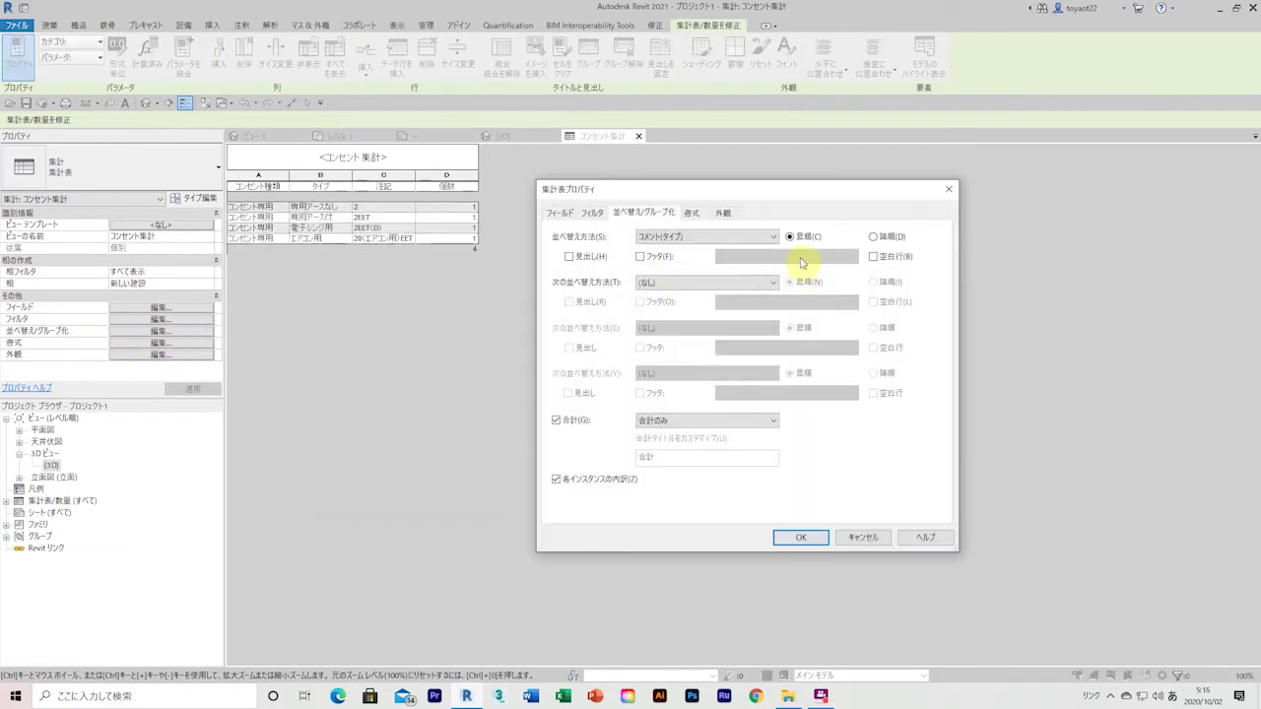
{"action": "left_click", "coordinate": [801, 537]}
{"action": "left_click", "coordinate": [161, 331]}
Remove the blank row between the schedule headers and data
{"action": "left_click", "coordinate": [801, 537]}
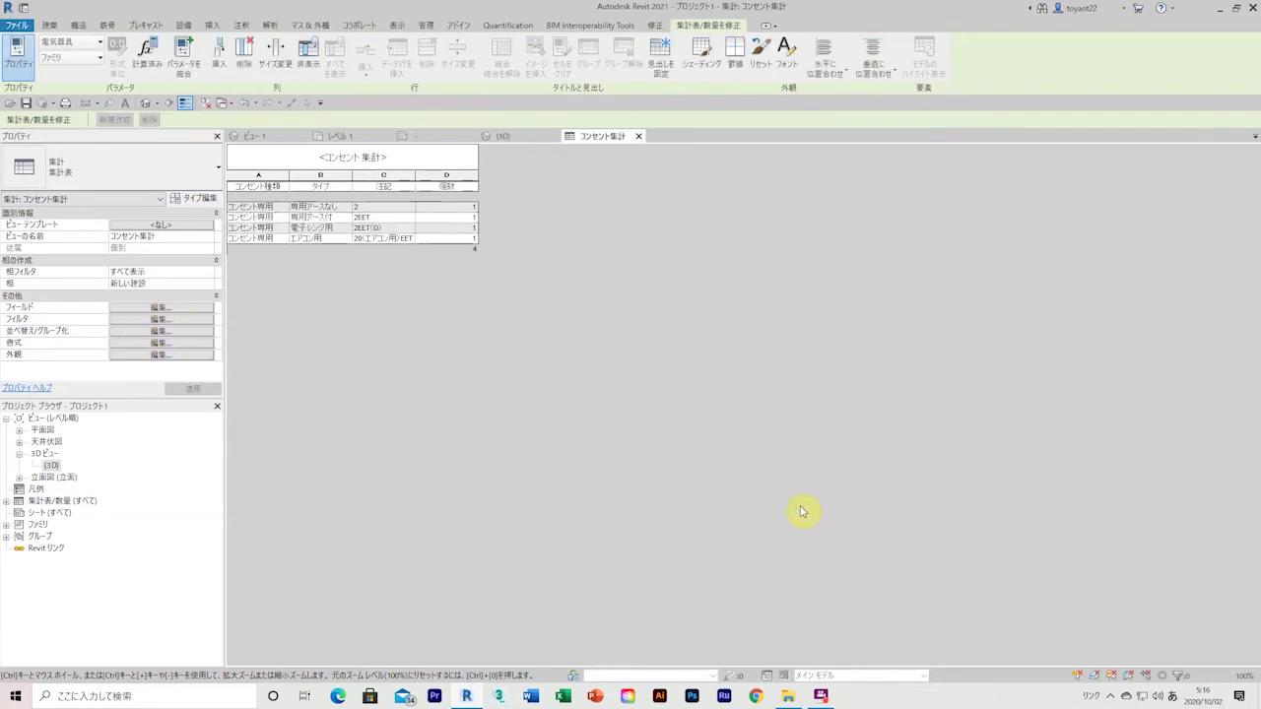
{"action": "left_click", "coordinate": [161, 354]}
{"action": "left_click", "coordinate": [572, 369]}
{"action": "left_click", "coordinate": [801, 537]}
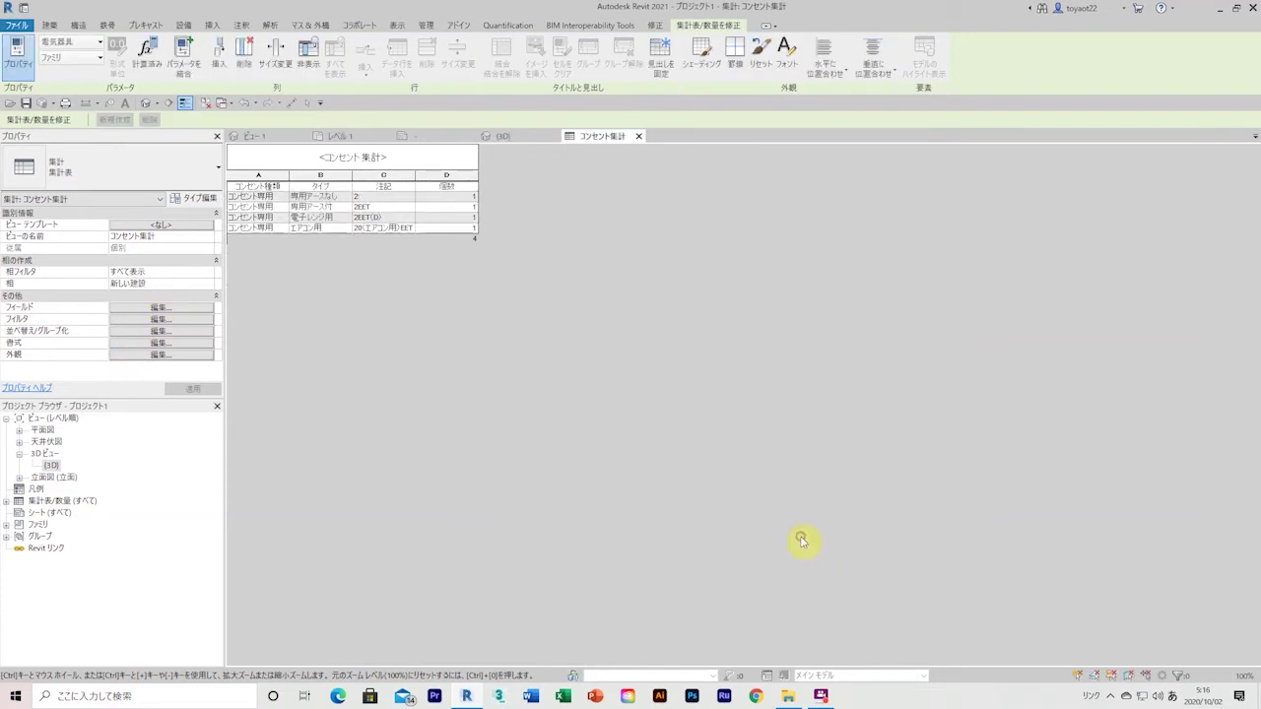
Try 1.5mm Arial as the schedule's header text style
{"action": "left_click", "coordinate": [164, 344]}
{"action": "left_click", "coordinate": [722, 214]}
{"action": "left_click", "coordinate": [755, 455]}
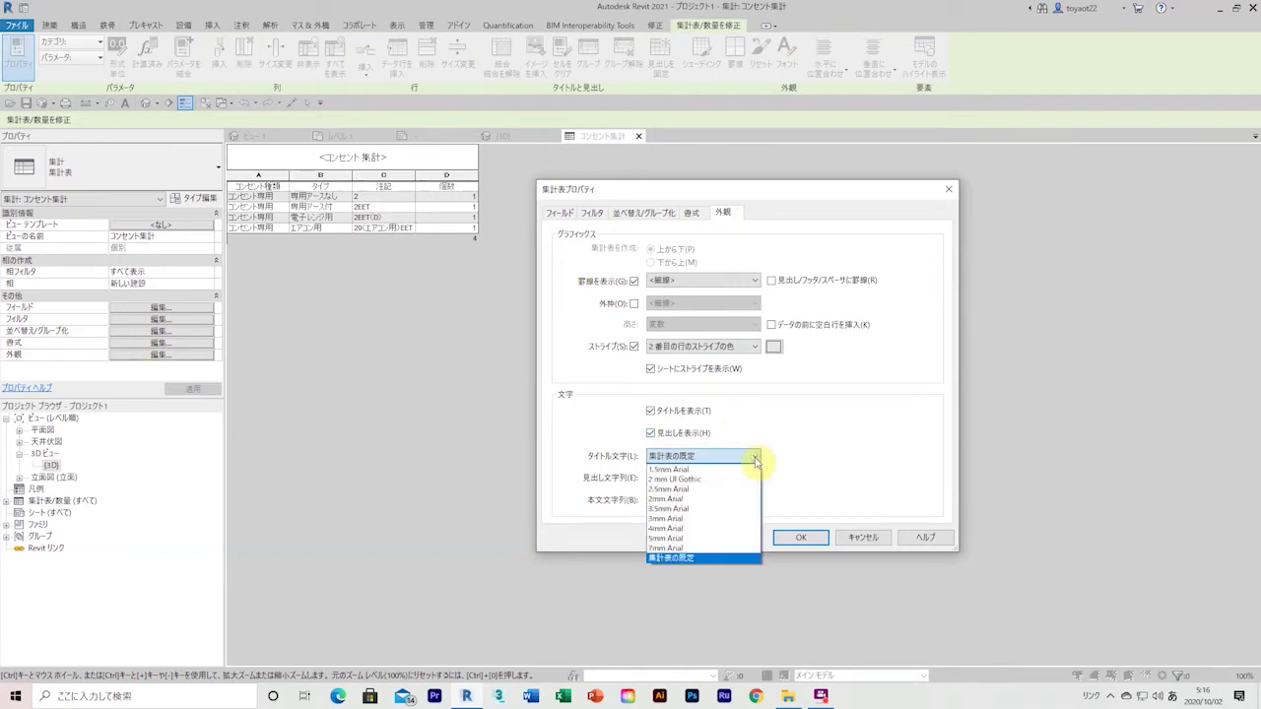
{"action": "left_click", "coordinate": [778, 443]}
{"action": "left_click", "coordinate": [754, 478]}
{"action": "left_click", "coordinate": [689, 493]}
{"action": "left_click", "coordinate": [800, 537]}
Try 7mm Arial headers, then reset the text styles to Schedule Default
{"action": "left_click", "coordinate": [160, 354]}
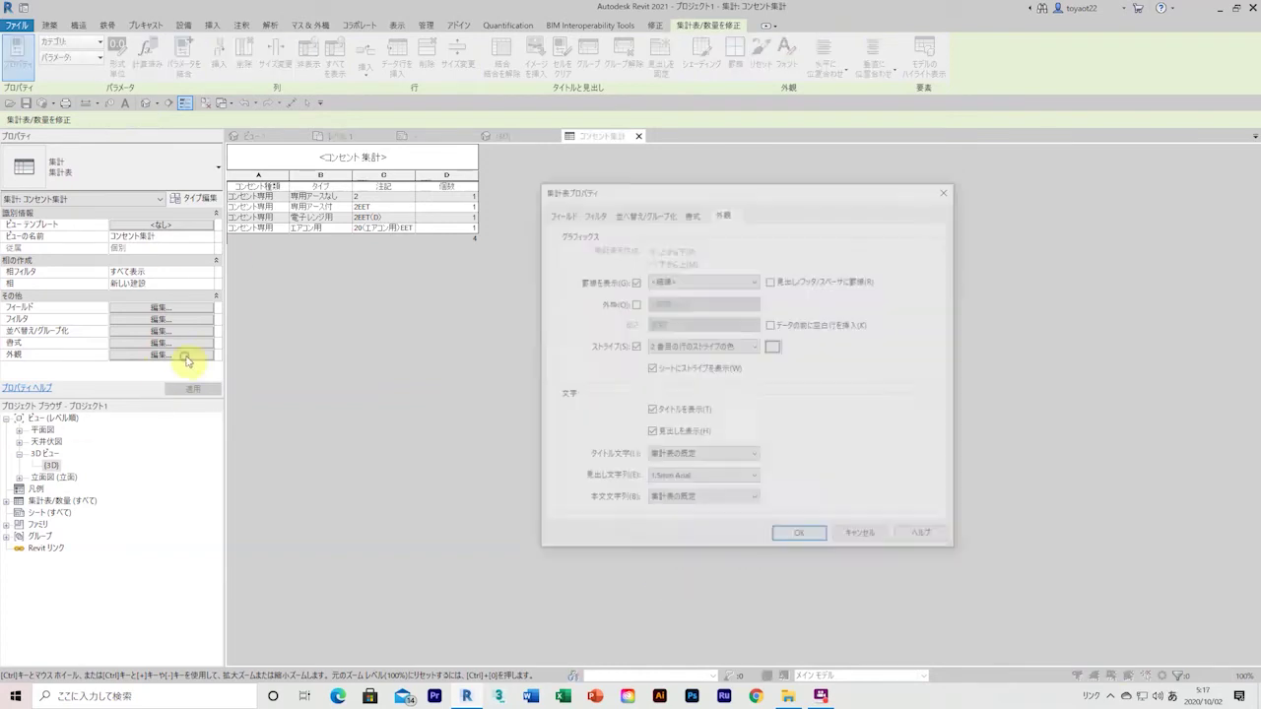
{"action": "left_click", "coordinate": [666, 571]}
{"action": "left_click", "coordinate": [800, 537]}
{"action": "left_click", "coordinate": [160, 353]}
{"action": "left_click", "coordinate": [755, 478]}
{"action": "left_click", "coordinate": [703, 583]}
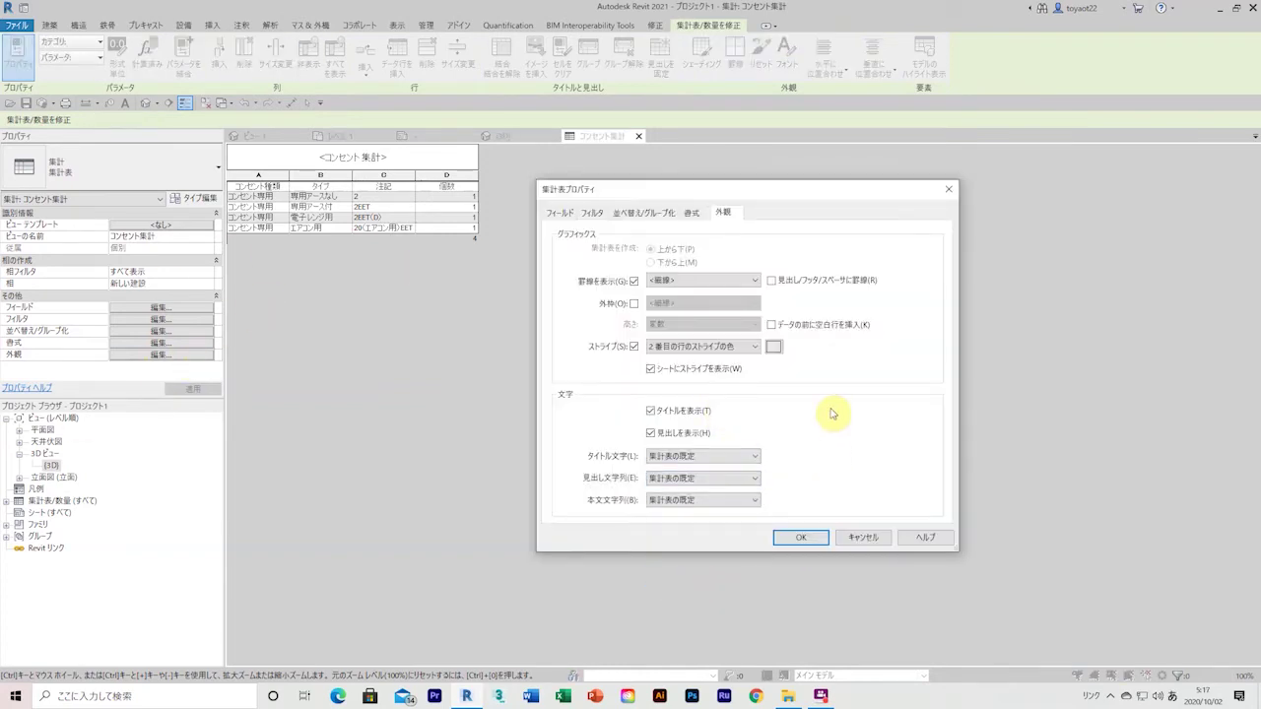
{"action": "key", "text": "Return"}
Create sheet A101 with the title block
{"action": "left_click", "coordinate": [29, 516]}
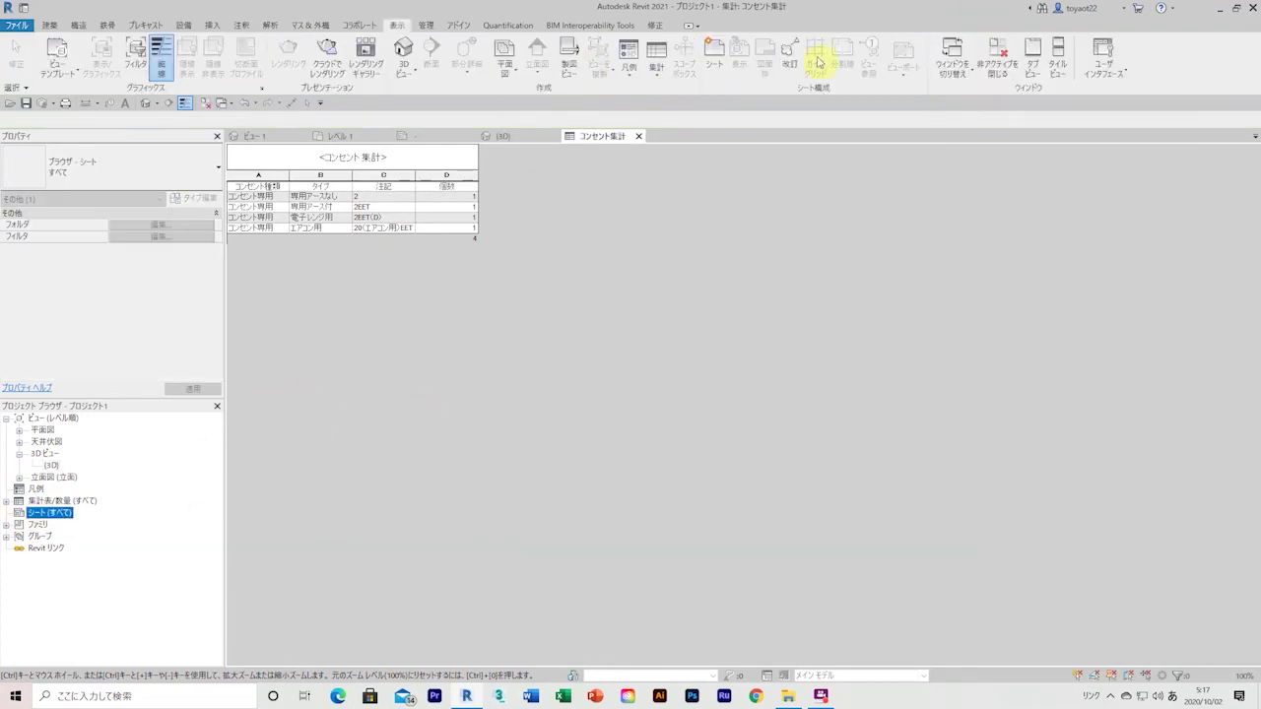
{"action": "left_click", "coordinate": [732, 57]}
{"action": "double_click", "coordinate": [523, 238]}
{"action": "scroll", "coordinate": [39, 552], "scroll_direction": "down", "scroll_amount": 1}
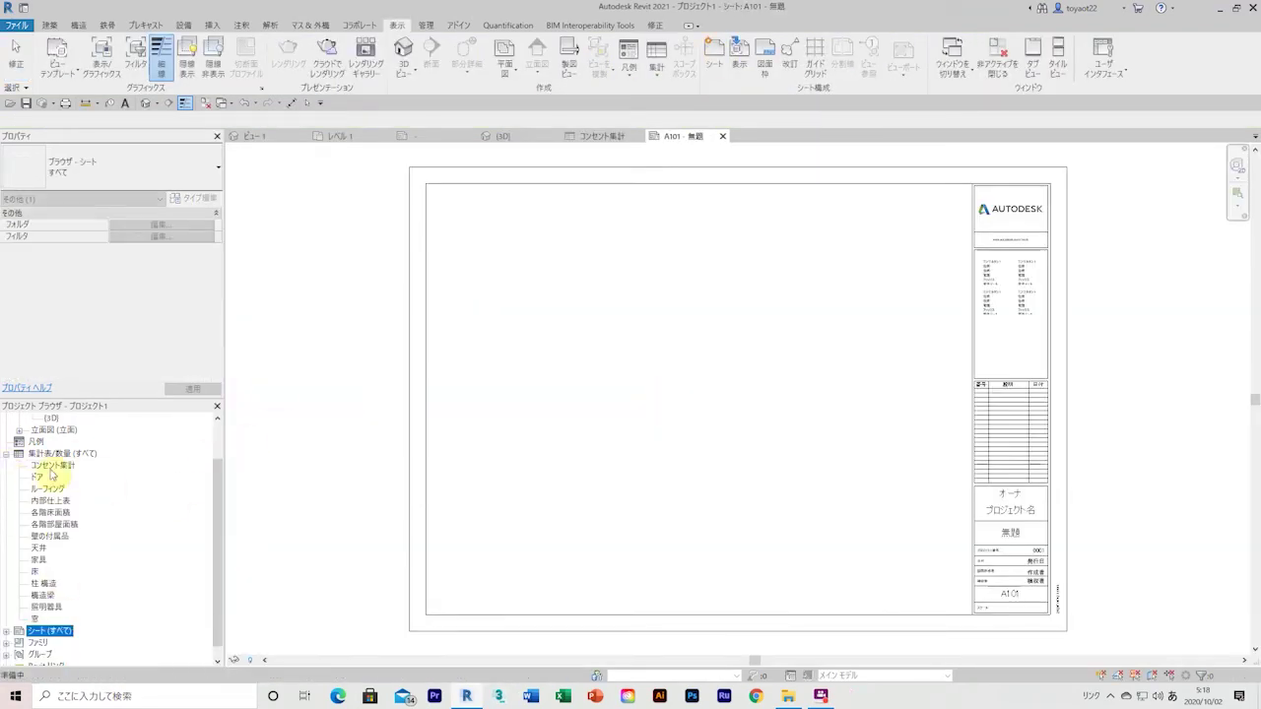
Place the コンセント集計 schedule on sheet A101 and return to the schedule view
{"action": "left_click_drag", "start_coordinate": [52, 465], "coordinate": [625, 365]}
{"action": "left_click", "coordinate": [625, 365]}
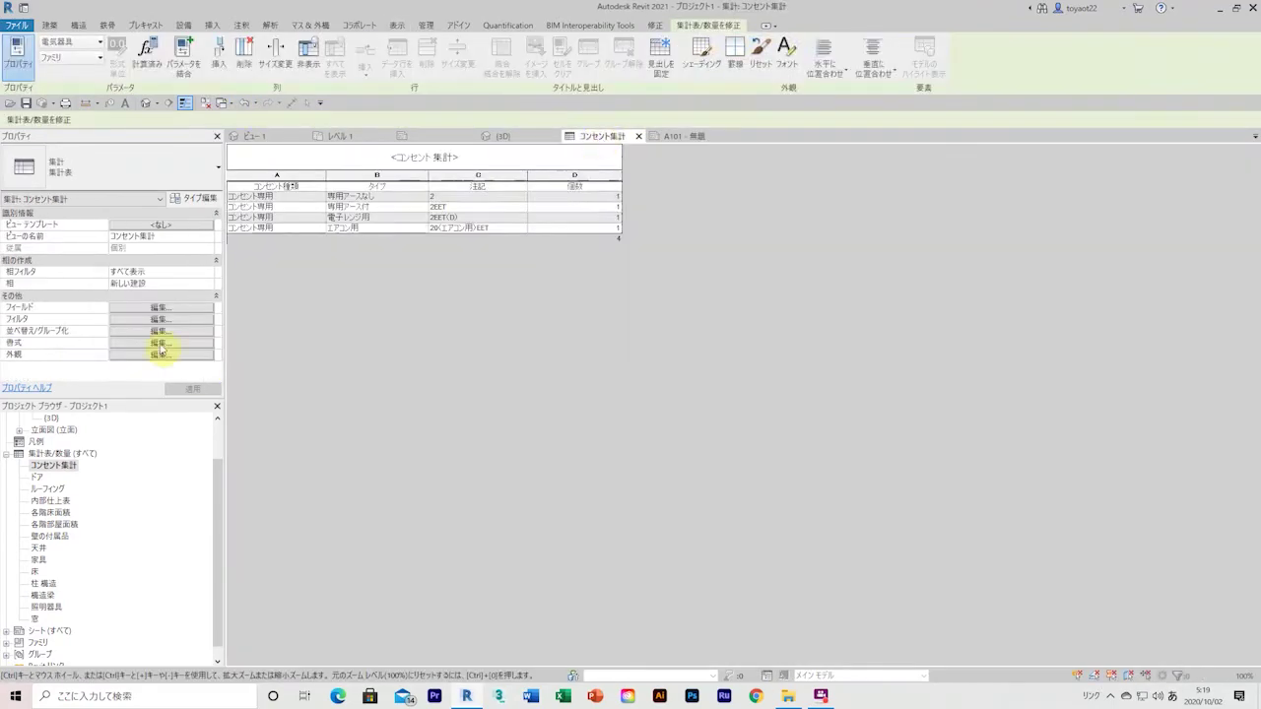
{"action": "left_click", "coordinate": [772, 324]}
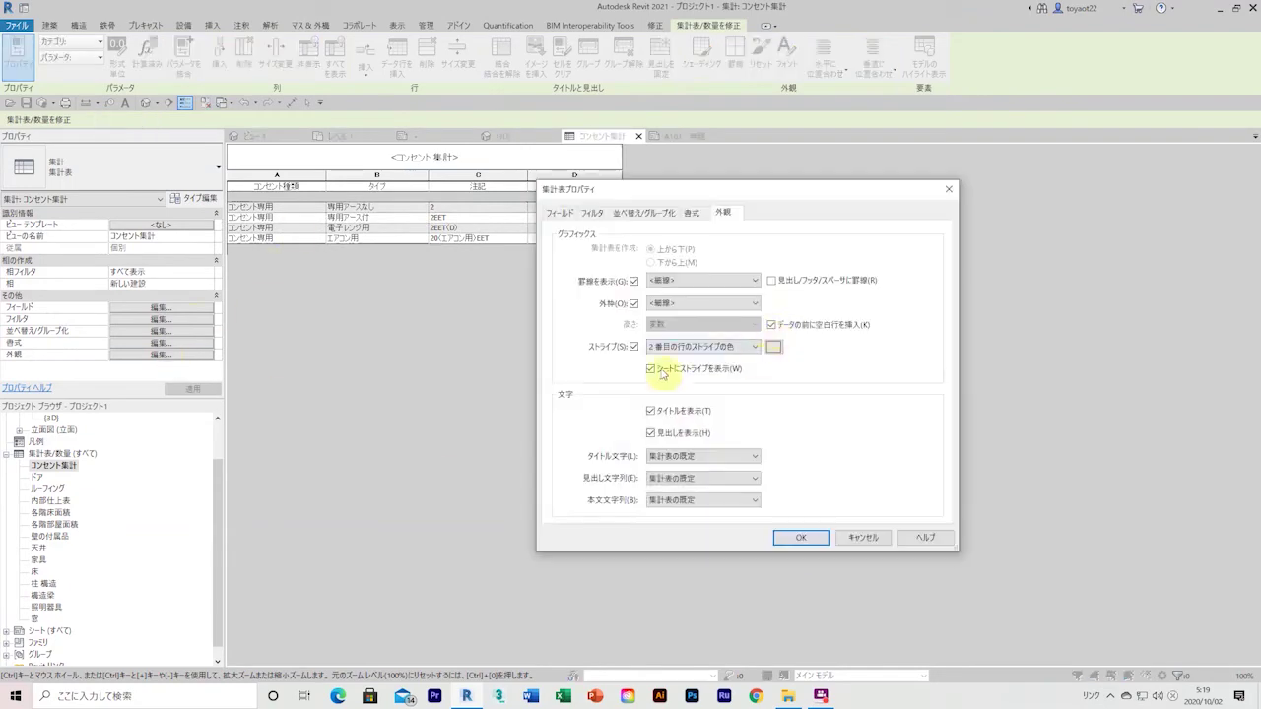
{"action": "left_click", "coordinate": [773, 326]}
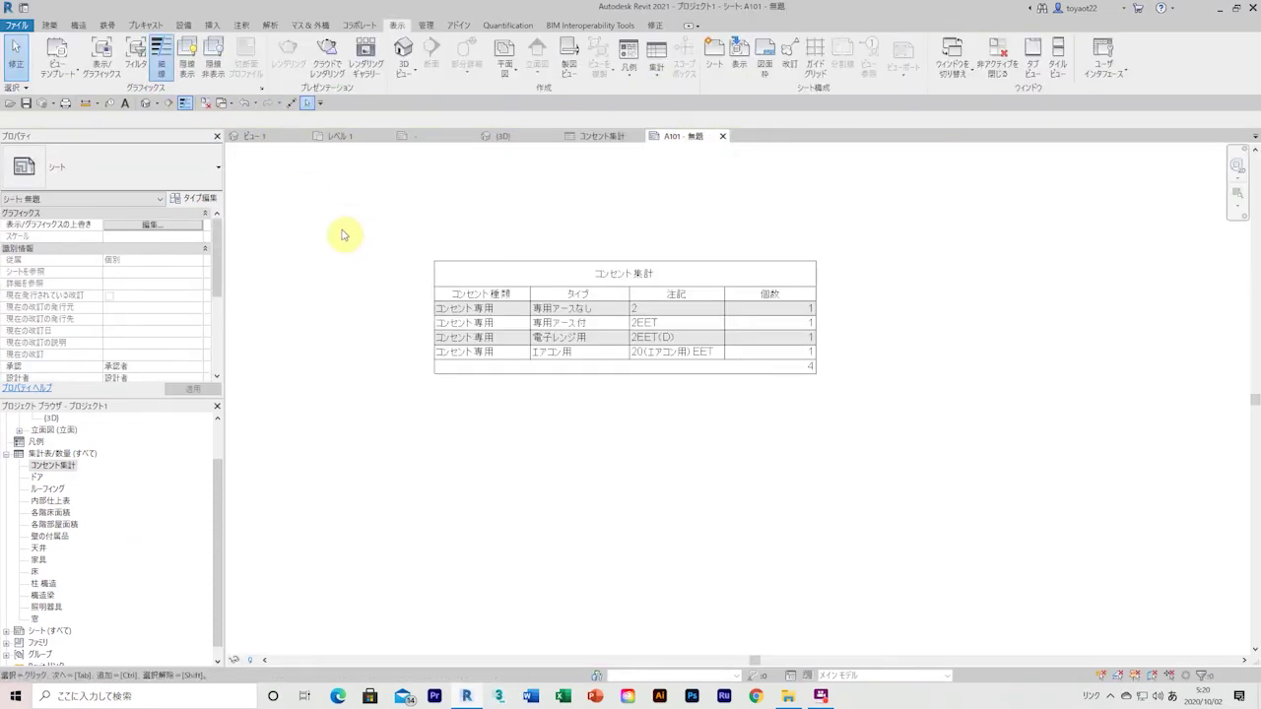
{"action": "left_click", "coordinate": [611, 138]}
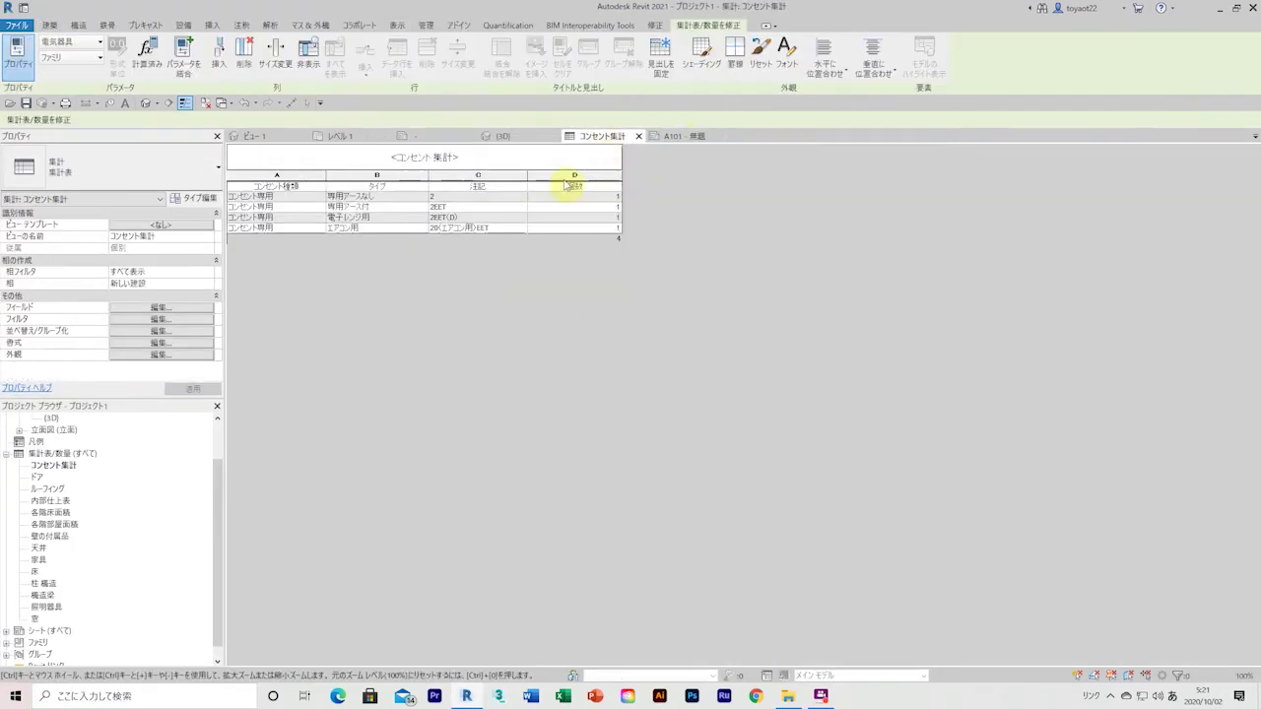
Give the outlet schedule title the 5mm Arial text style and the メイリオ font
{"action": "left_click", "coordinate": [141, 355]}
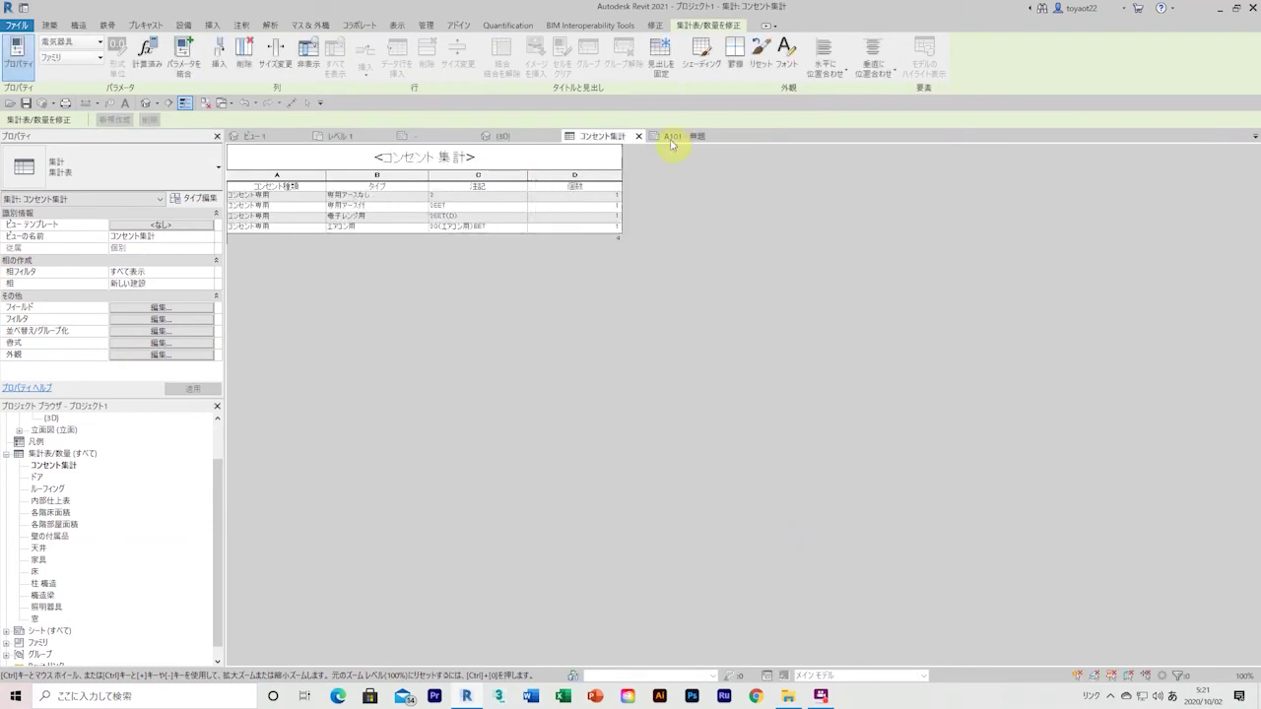
{"action": "left_click", "coordinate": [676, 138]}
{"action": "left_click", "coordinate": [723, 212]}
{"action": "left_click", "coordinate": [753, 478]}
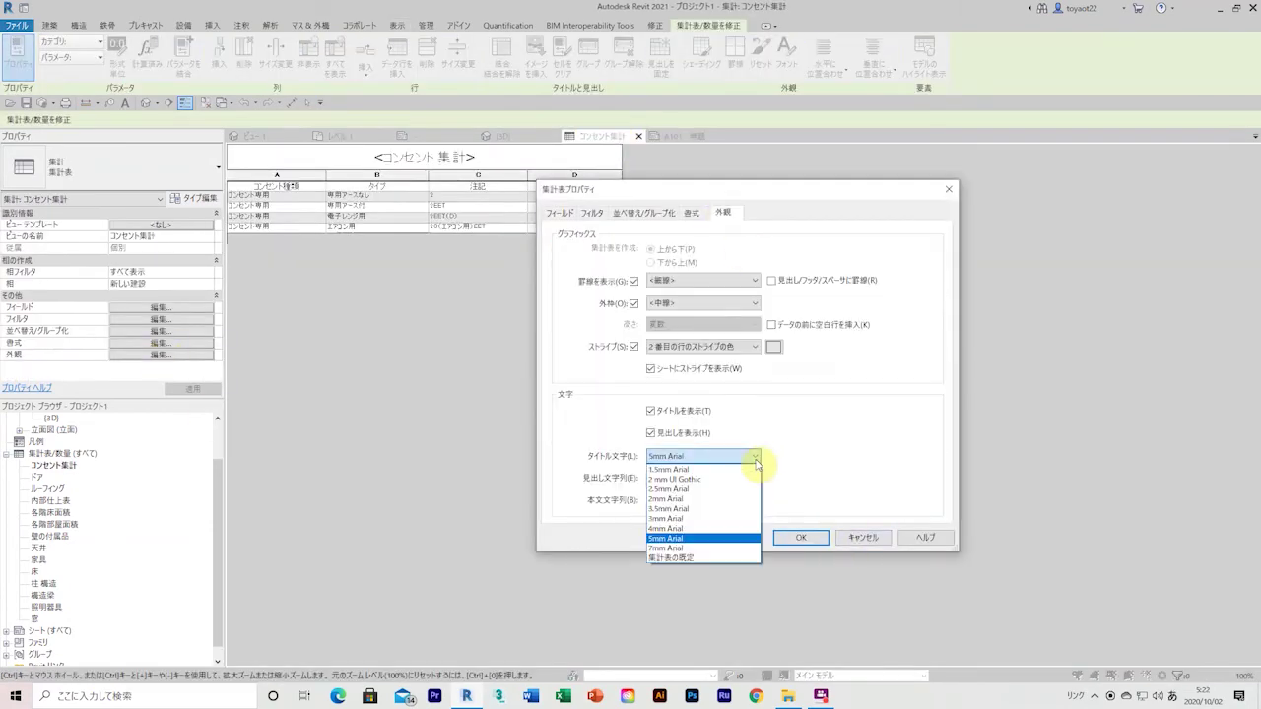
{"action": "left_click", "coordinate": [712, 487]}
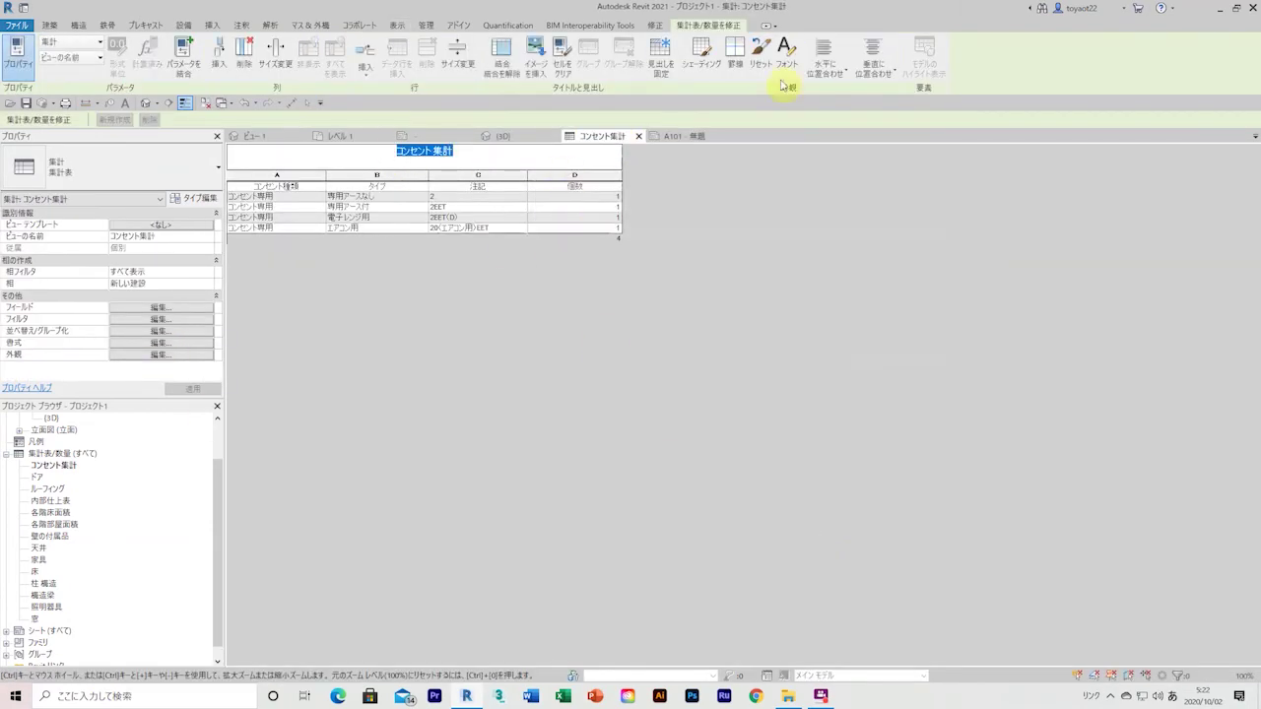
{"action": "left_click", "coordinate": [581, 441]}
{"action": "left_click", "coordinate": [592, 424]}
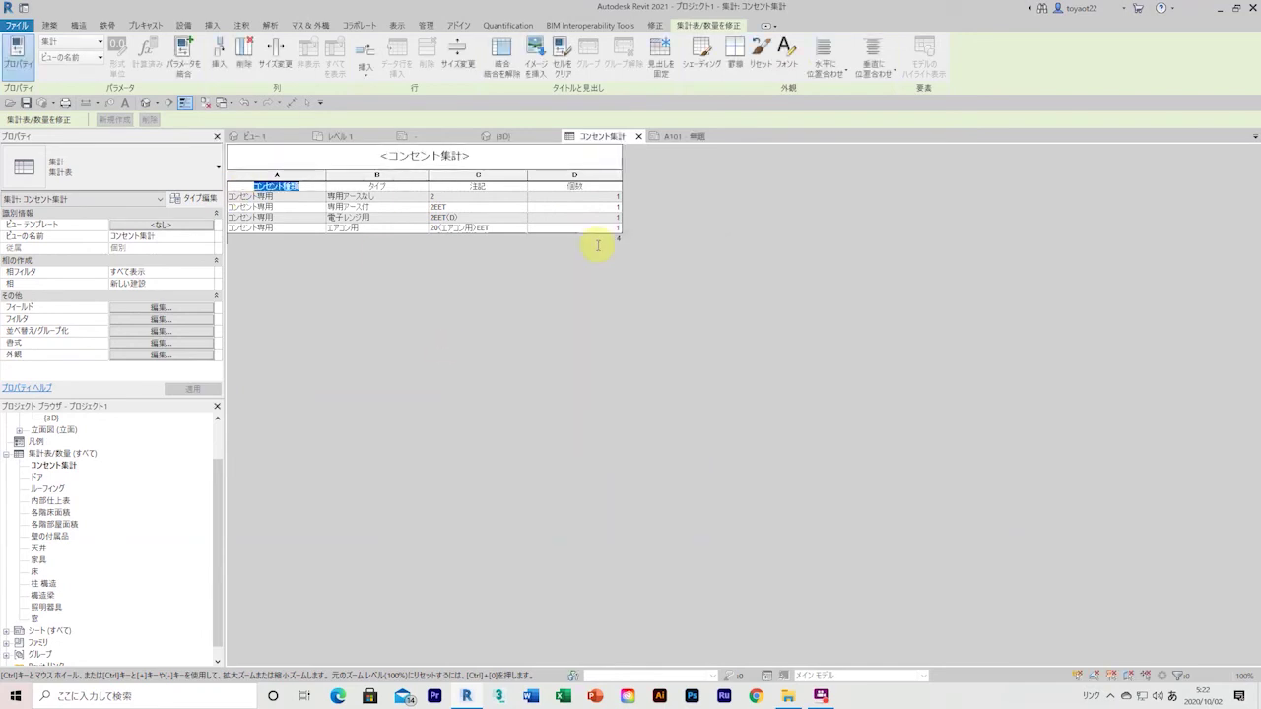
Select the first column header and review the schedule's Formatting and Appearance settings
{"action": "left_click", "coordinate": [161, 308]}
{"action": "left_click", "coordinate": [645, 213]}
{"action": "left_click", "coordinate": [692, 213]}
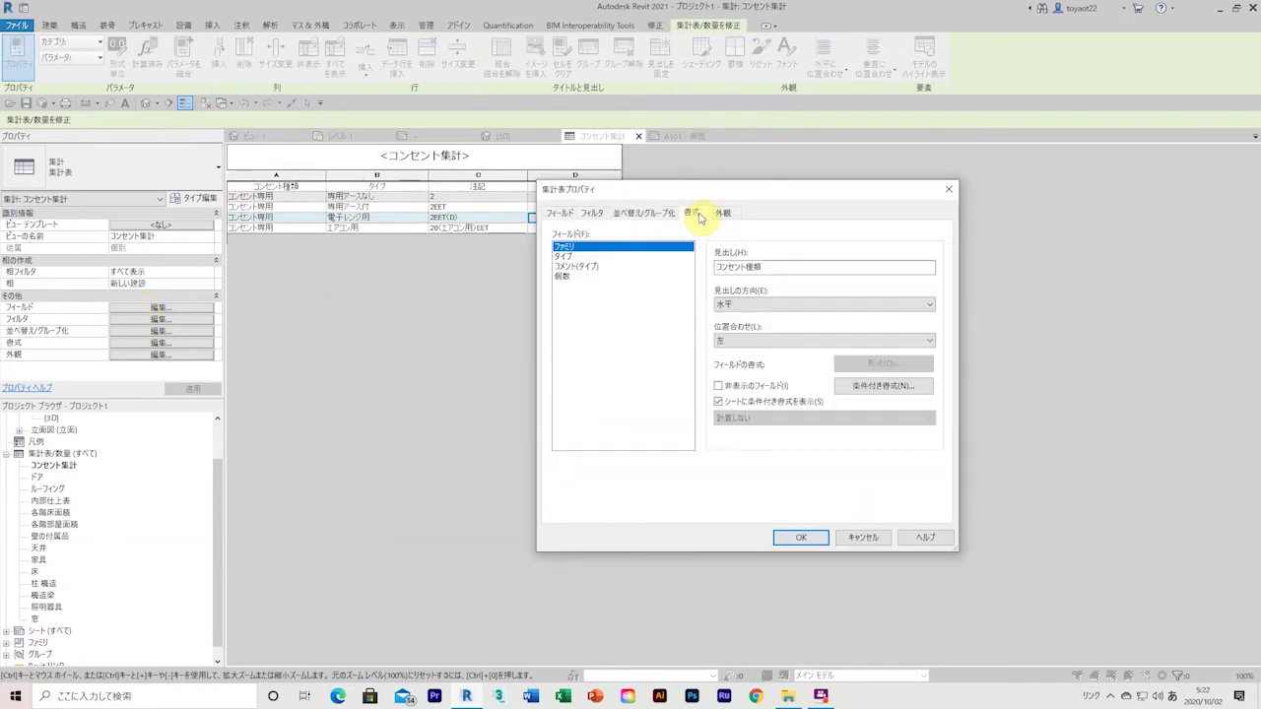
{"action": "left_click", "coordinate": [723, 213]}
{"action": "key", "text": "Return"}
{"action": "left_click", "coordinate": [253, 185]}
Apply a new font to the column A cells of the schedule
{"action": "left_click", "coordinate": [786, 54]}
{"action": "left_click", "coordinate": [651, 286]}
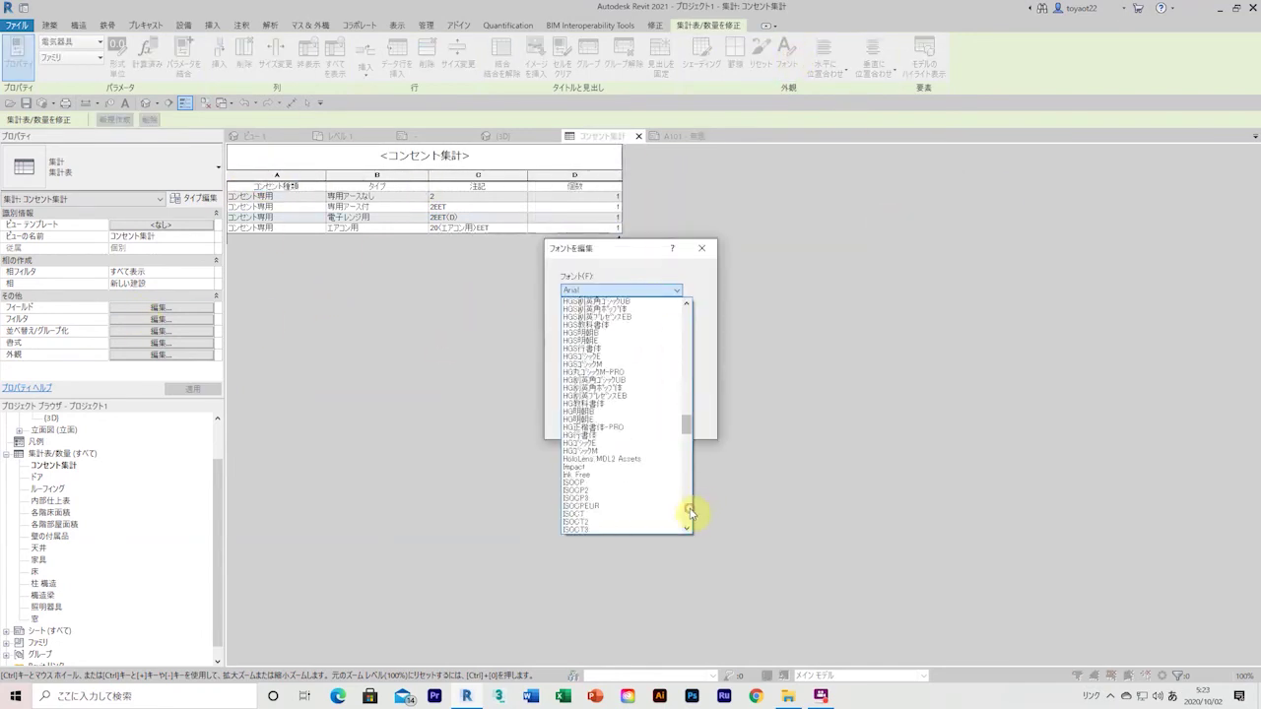
{"action": "left_click", "coordinate": [597, 444]}
{"action": "left_click", "coordinate": [598, 425]}
{"action": "left_click_drag", "start_coordinate": [241, 205], "coordinate": [296, 189]}
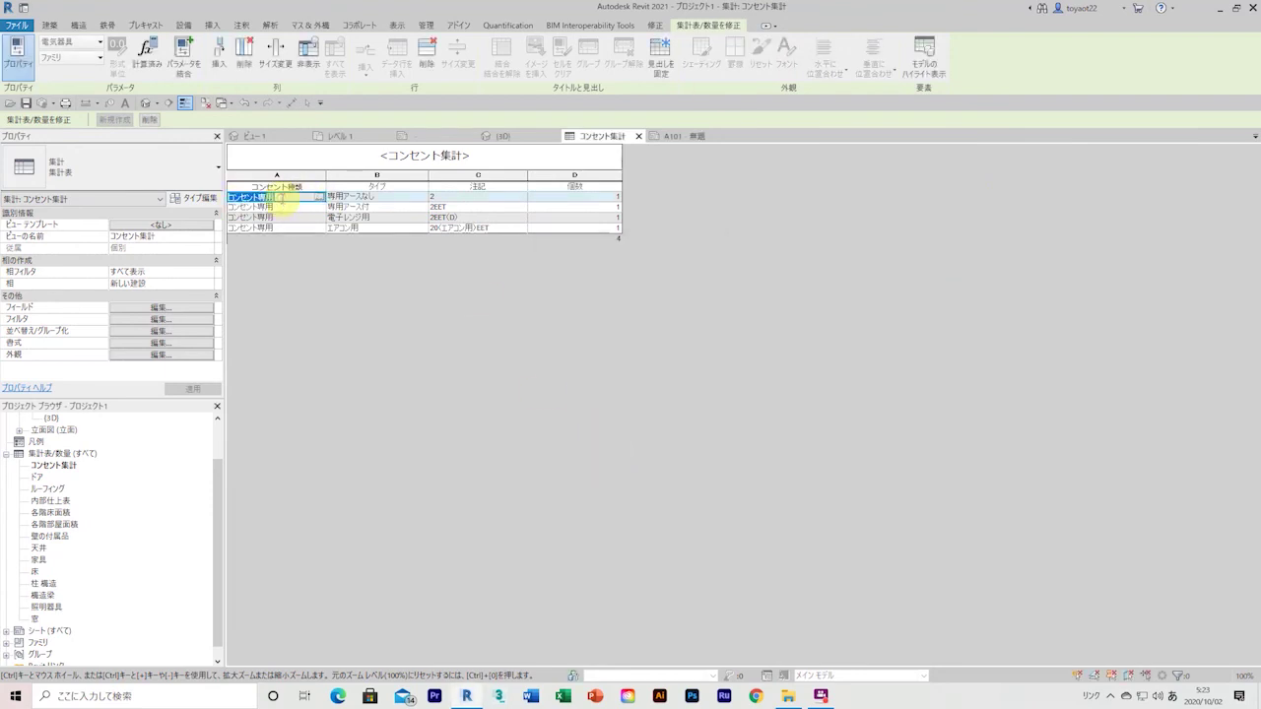
{"action": "left_click", "coordinate": [280, 197]}
Apply the new title font and set the title text style to 2mm UI Gothic
{"action": "left_click", "coordinate": [266, 103]}
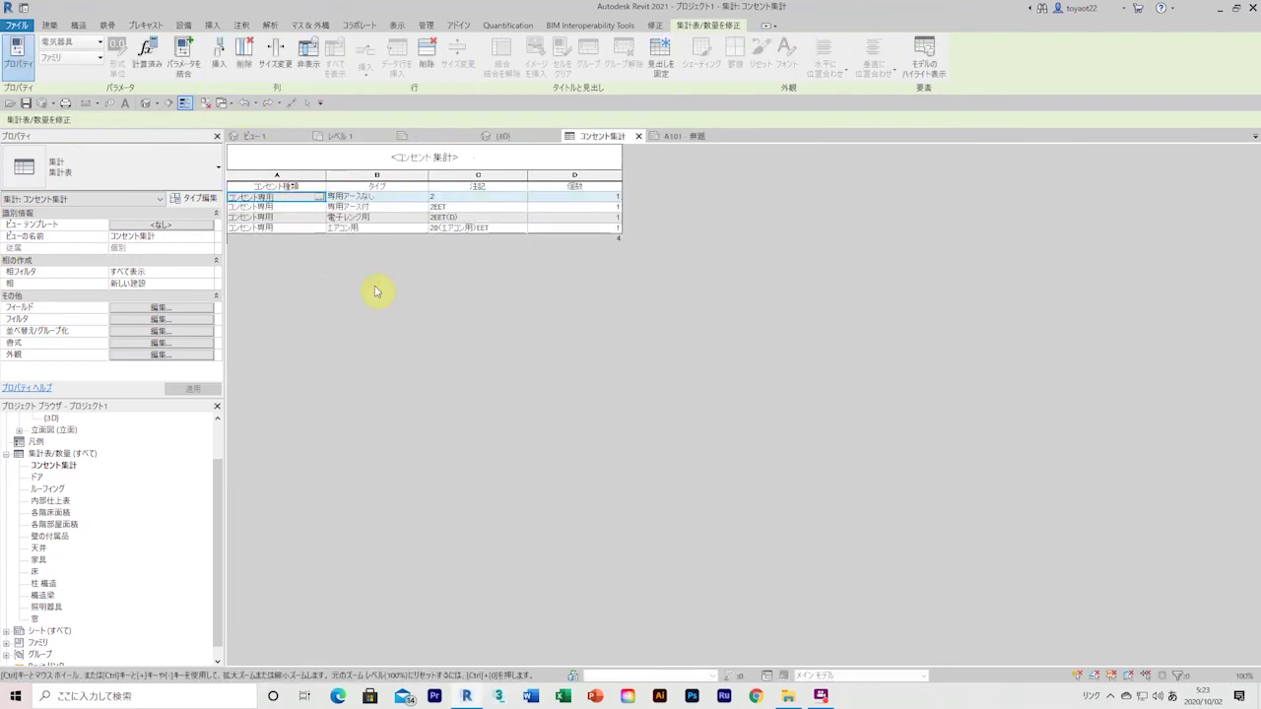
{"action": "left_click", "coordinate": [161, 355]}
{"action": "left_click", "coordinate": [744, 453]}
{"action": "left_click", "coordinate": [720, 555]}
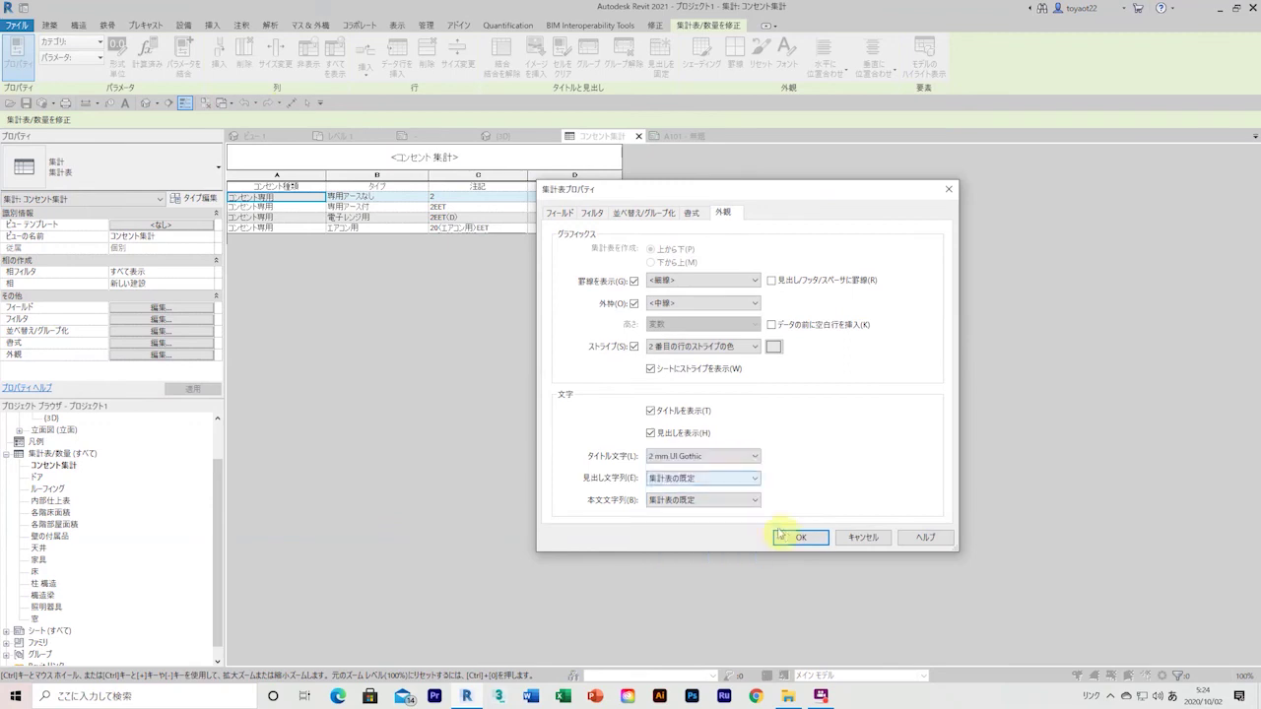
{"action": "left_click", "coordinate": [800, 540]}
Reset the schedule title text to the default style and view it on sheet A101
{"action": "left_click", "coordinate": [161, 354]}
{"action": "left_click", "coordinate": [744, 455]}
{"action": "left_click", "coordinate": [718, 510]}
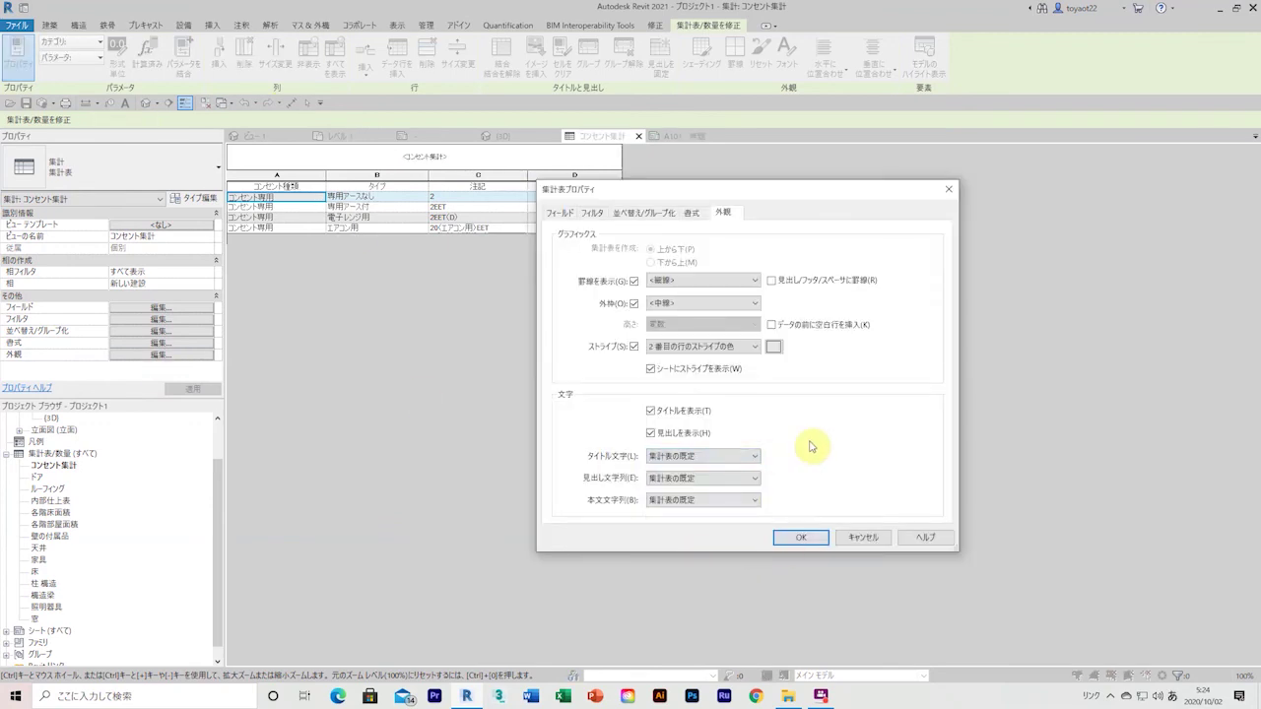
{"action": "scroll", "coordinate": [662, 242], "scroll_direction": "down", "scroll_amount": 1}
{"action": "scroll", "coordinate": [664, 242], "scroll_direction": "down", "scroll_amount": 1}
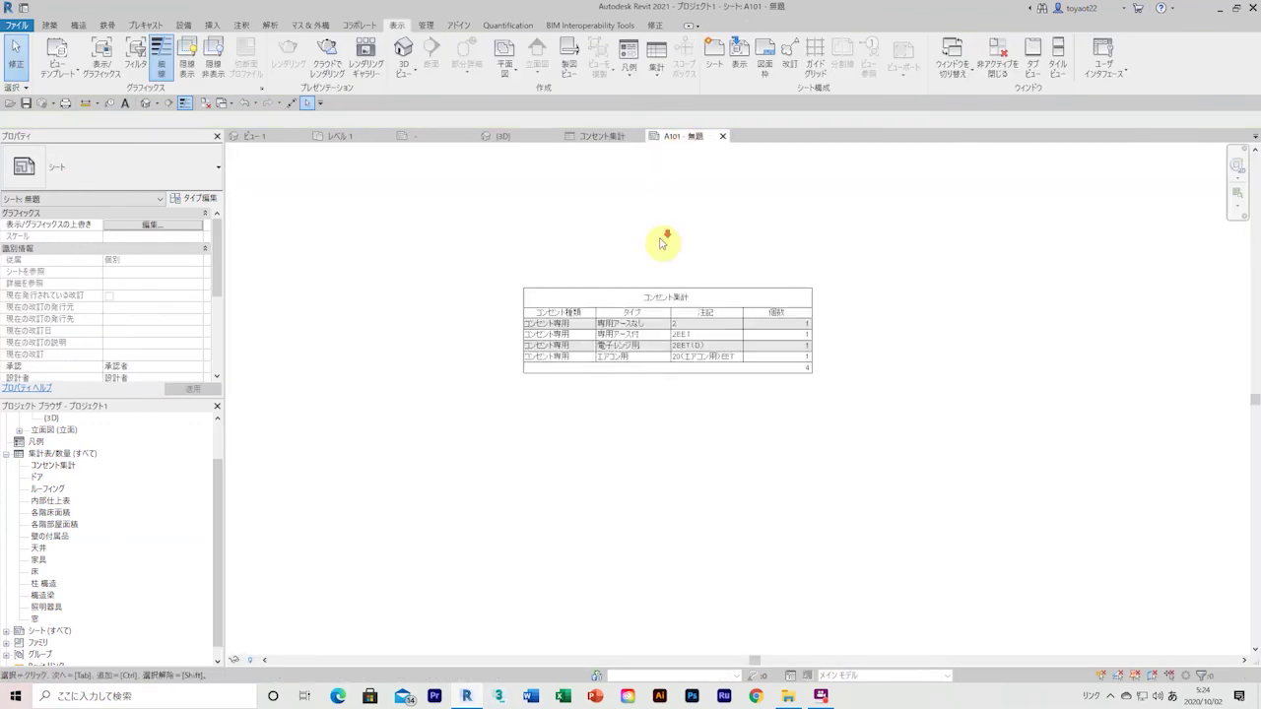
{"action": "scroll", "coordinate": [665, 243], "scroll_direction": "up", "scroll_amount": 2}
{"action": "middle_click_drag", "start_coordinate": [659, 238], "coordinate": [746, 255]}
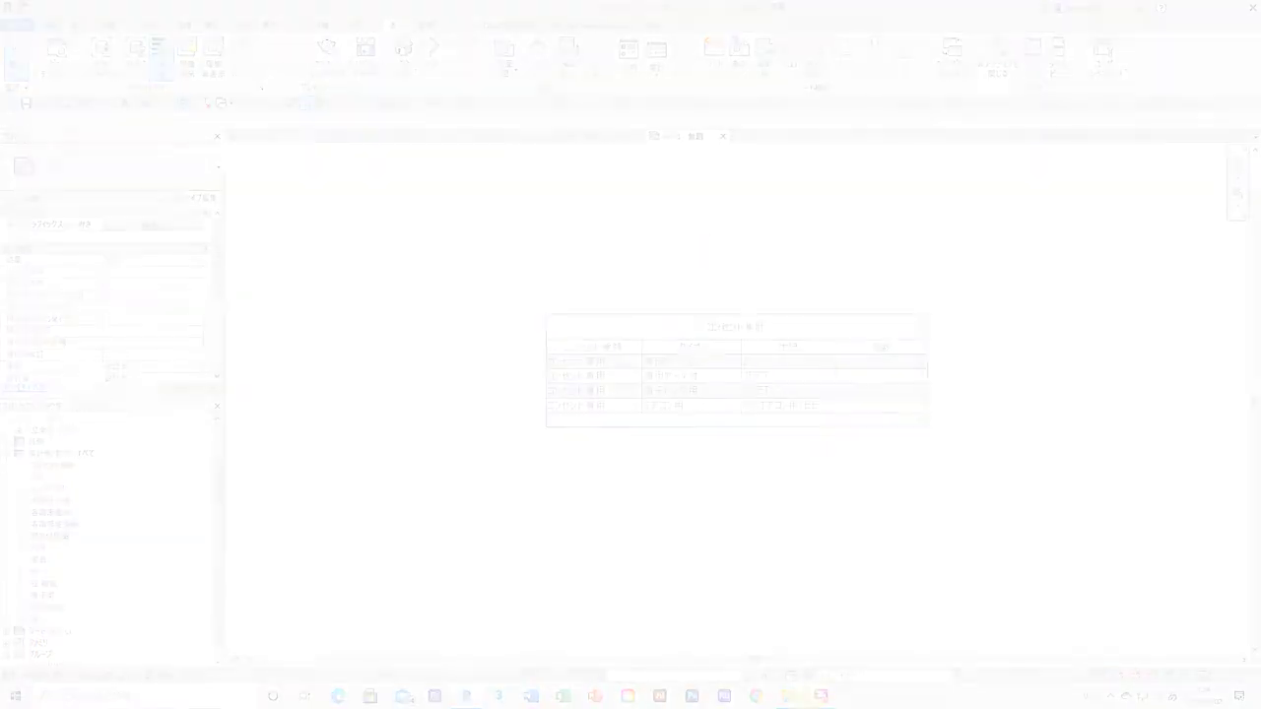